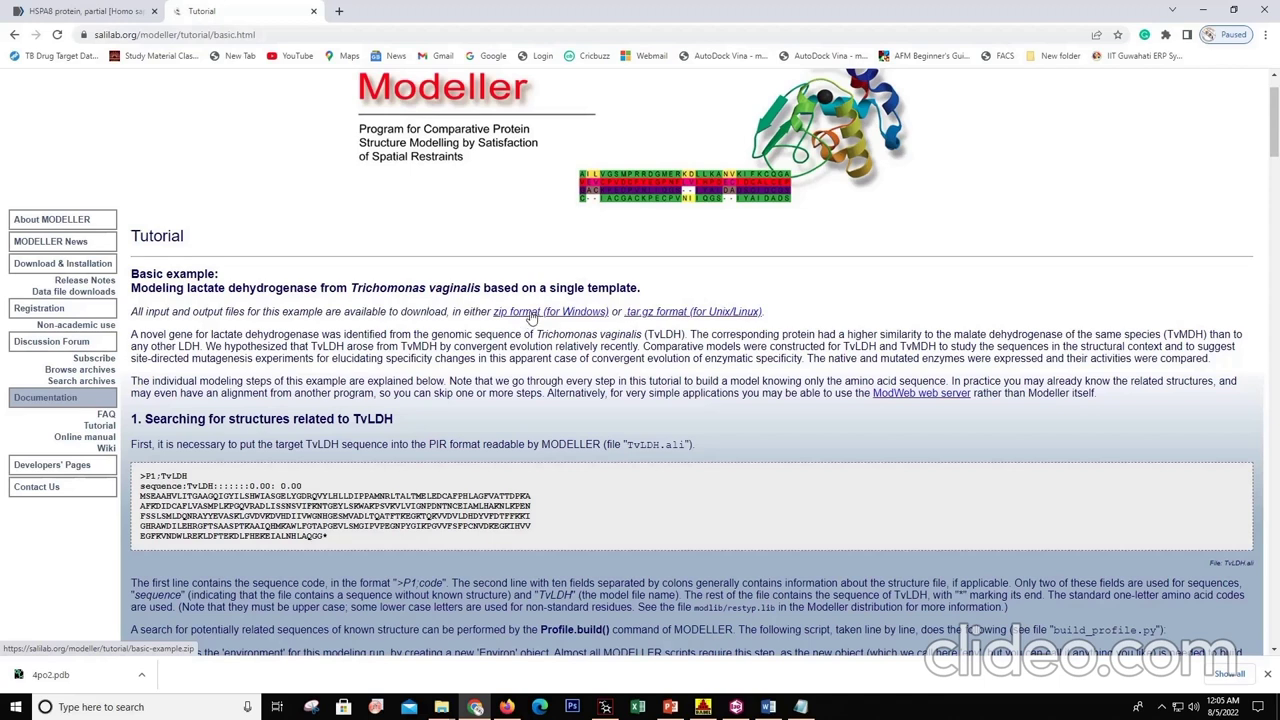
- Copy the pdb_95.pir file from the basic-example folder in Downloads
mouse_move(447, 710)
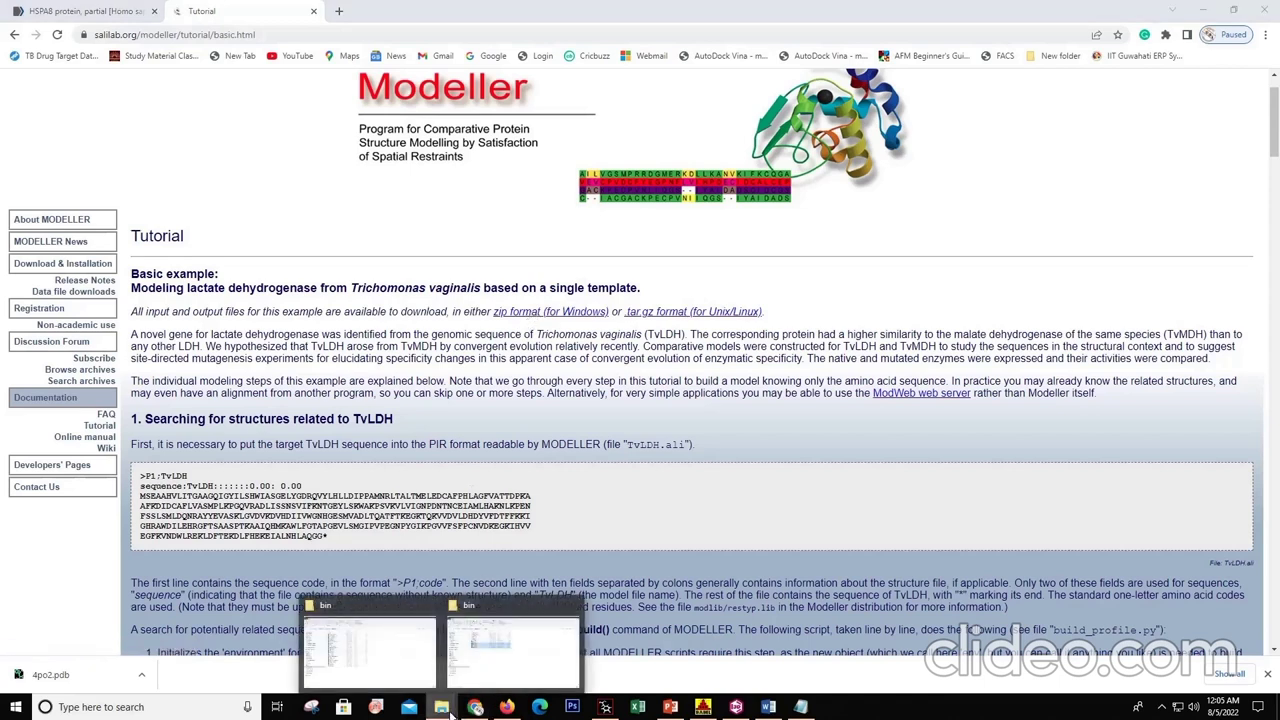
left_click(396, 660)
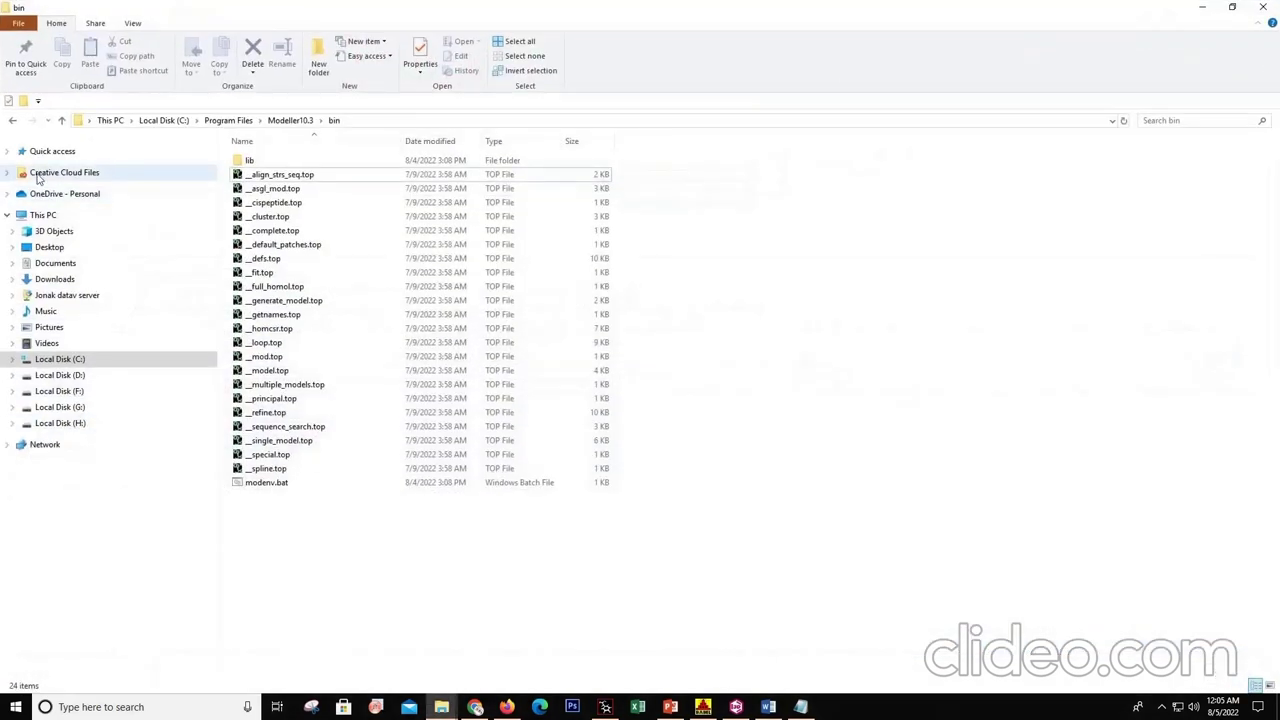
left_click(55, 279)
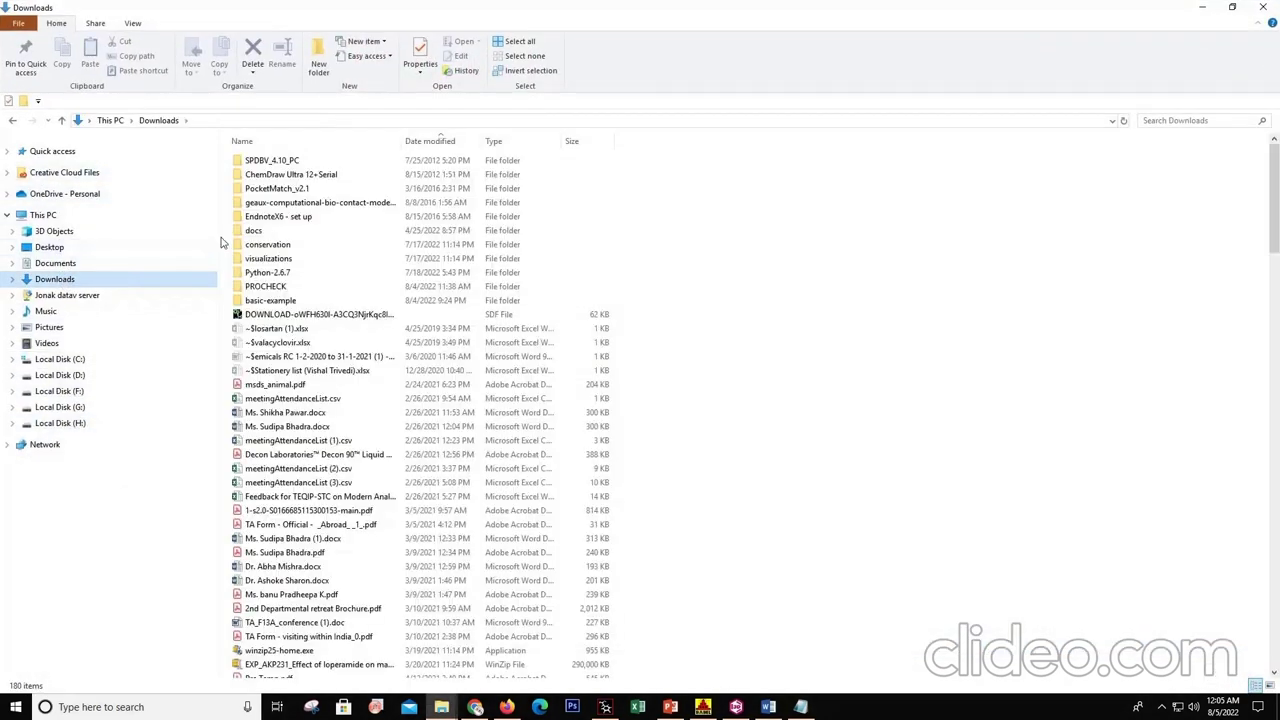
double_click(257, 305)
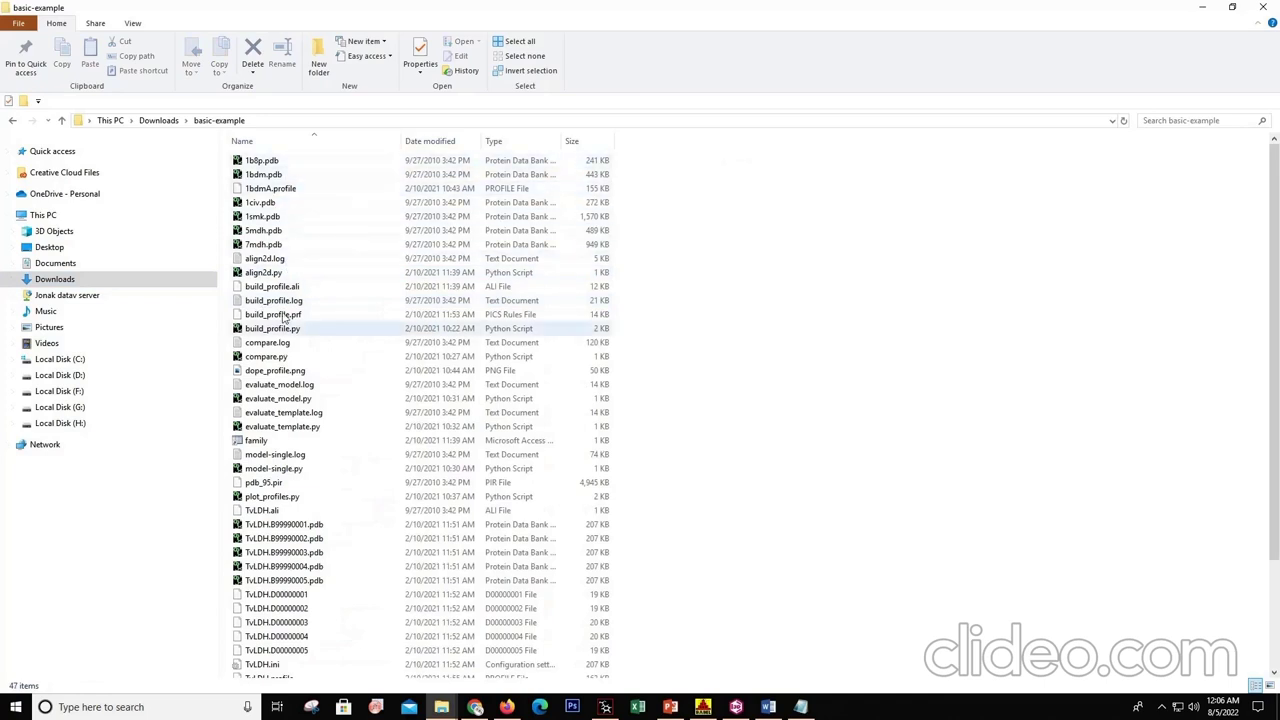
right_click(263, 489)
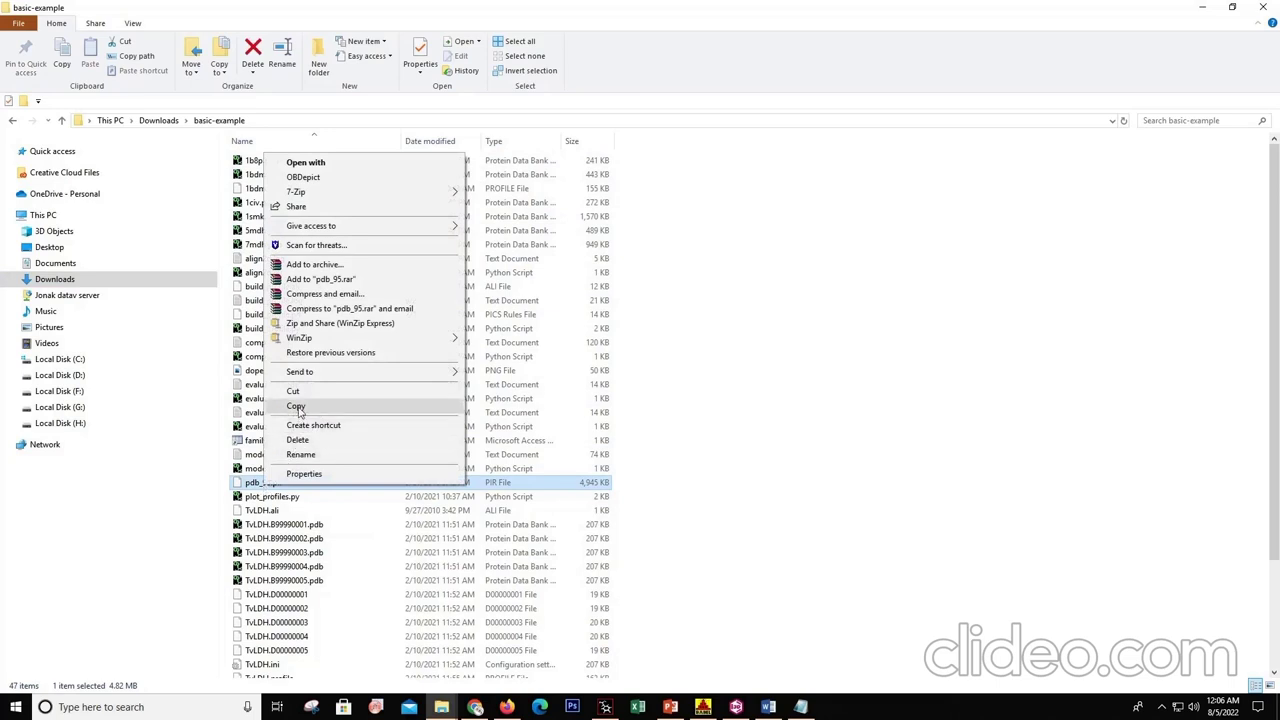
left_click(296, 407)
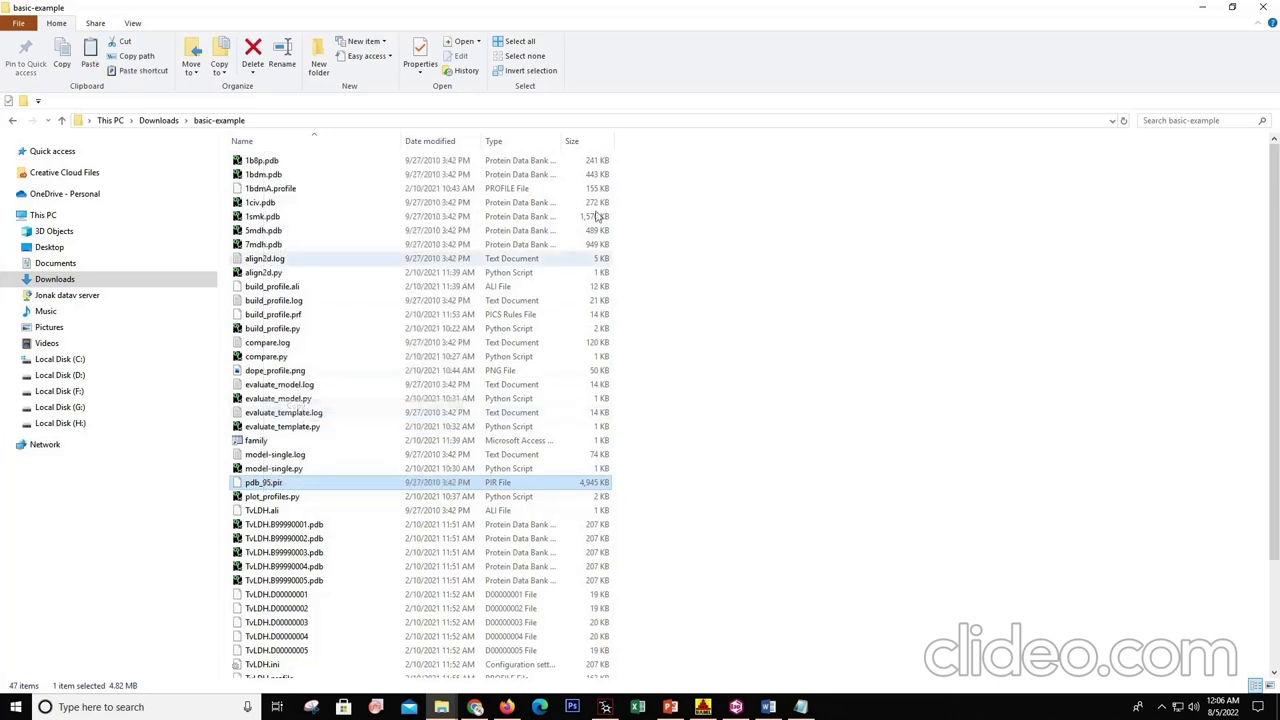
- Create a folder named Modelling inside C:\Program Files\Modeller10.3\bin
left_click(68, 363)
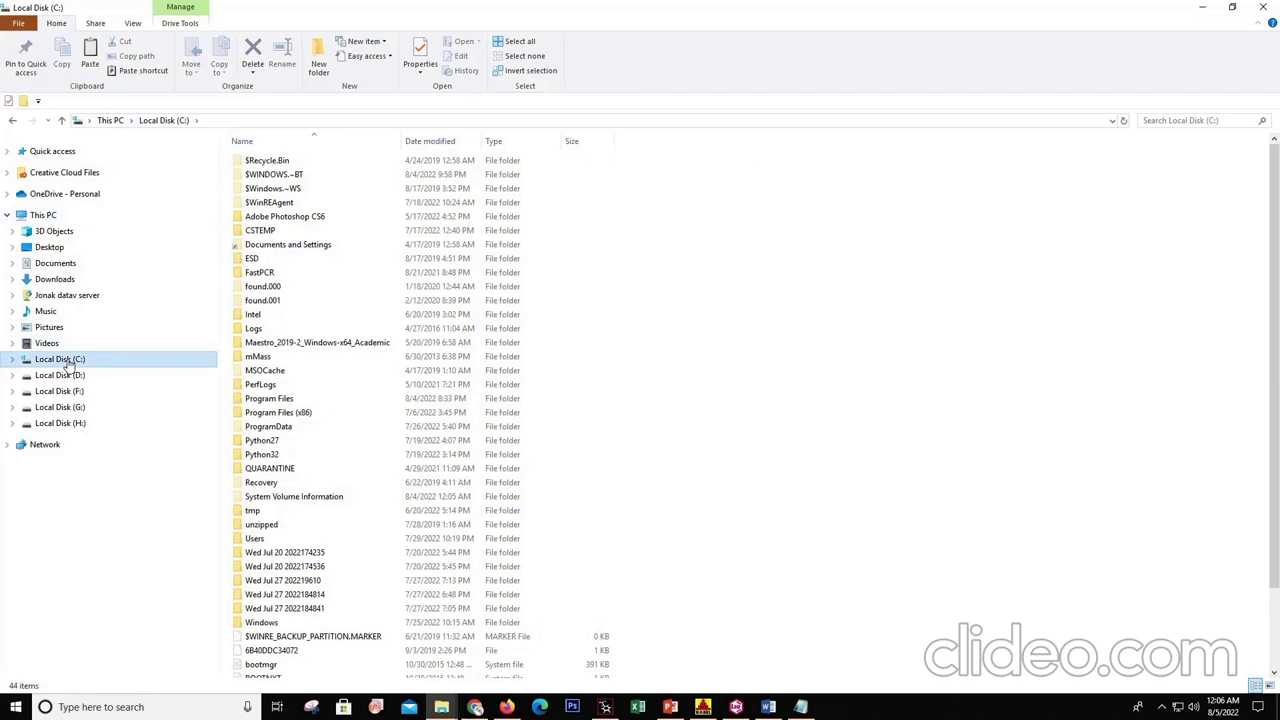
double_click(268, 399)
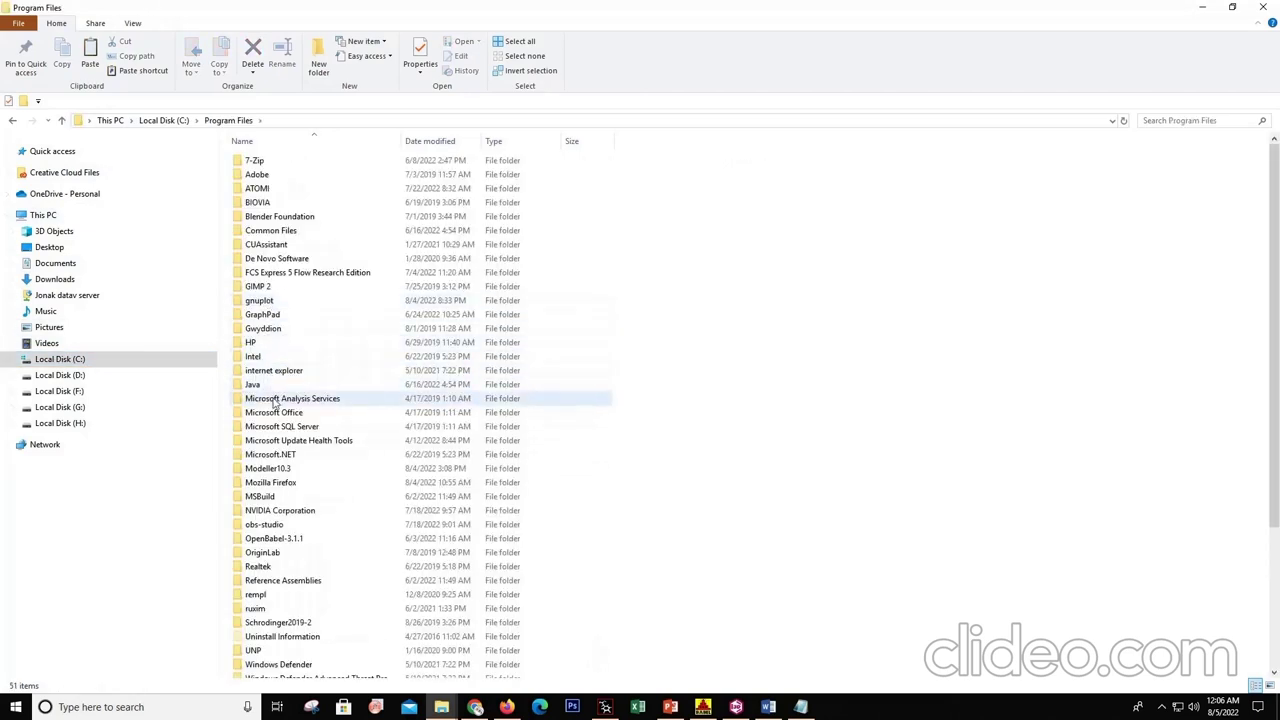
double_click(272, 469)
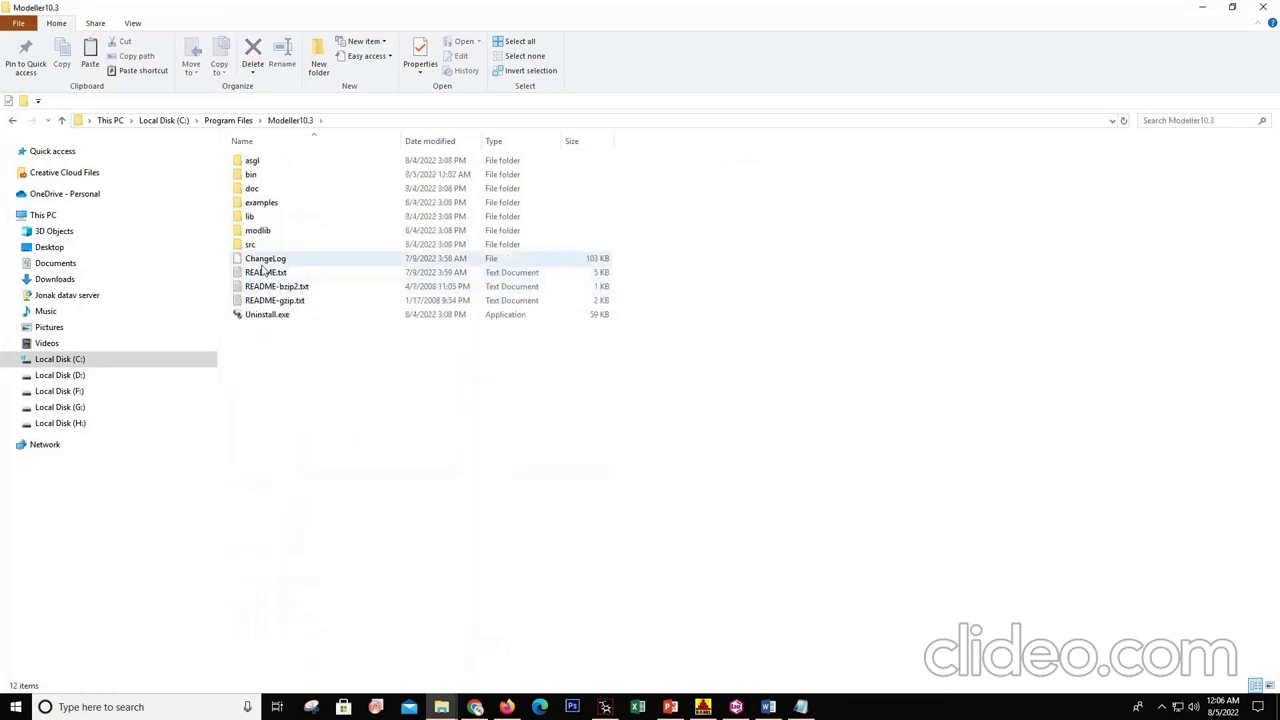
double_click(252, 175)
right_click(700, 232)
mouse_move(811, 389)
left_click(880, 387)
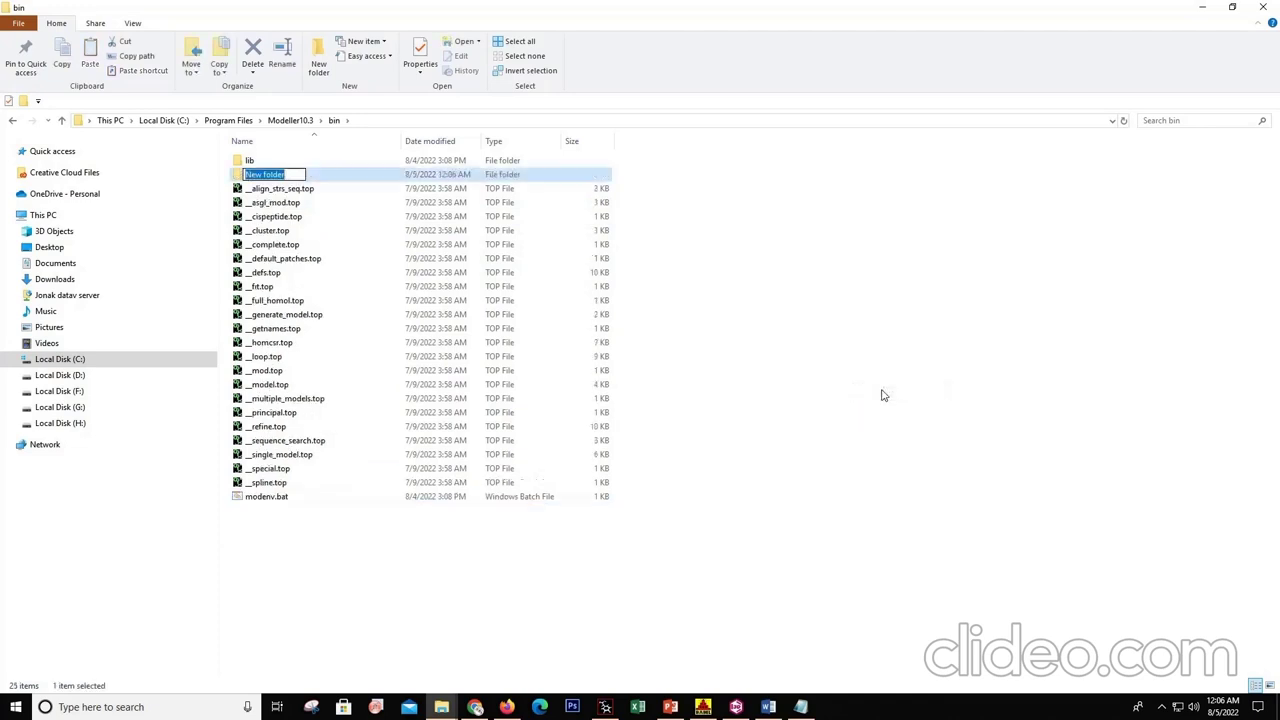
type("Modelling")
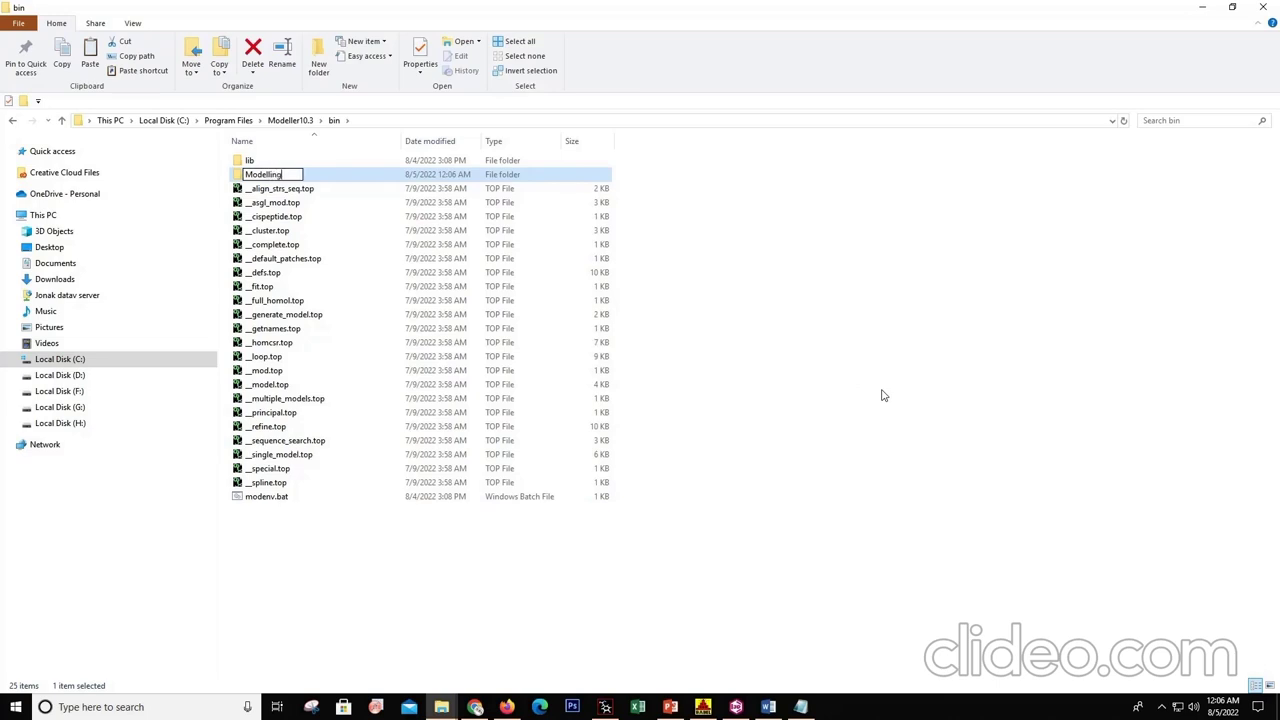
key("Return")
- Paste pdb_95.pir into the Modelling folder, granting administrator permission for the copy
double_click(251, 178)
right_click(251, 182)
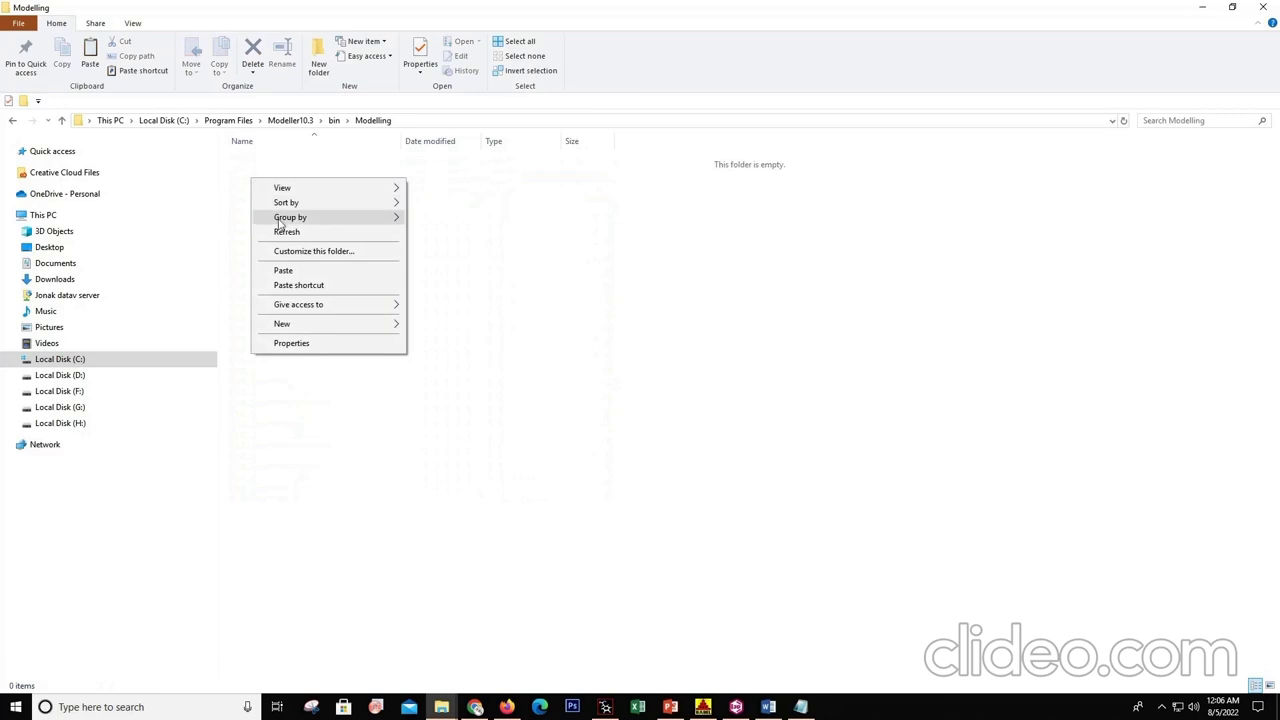
left_click(283, 272)
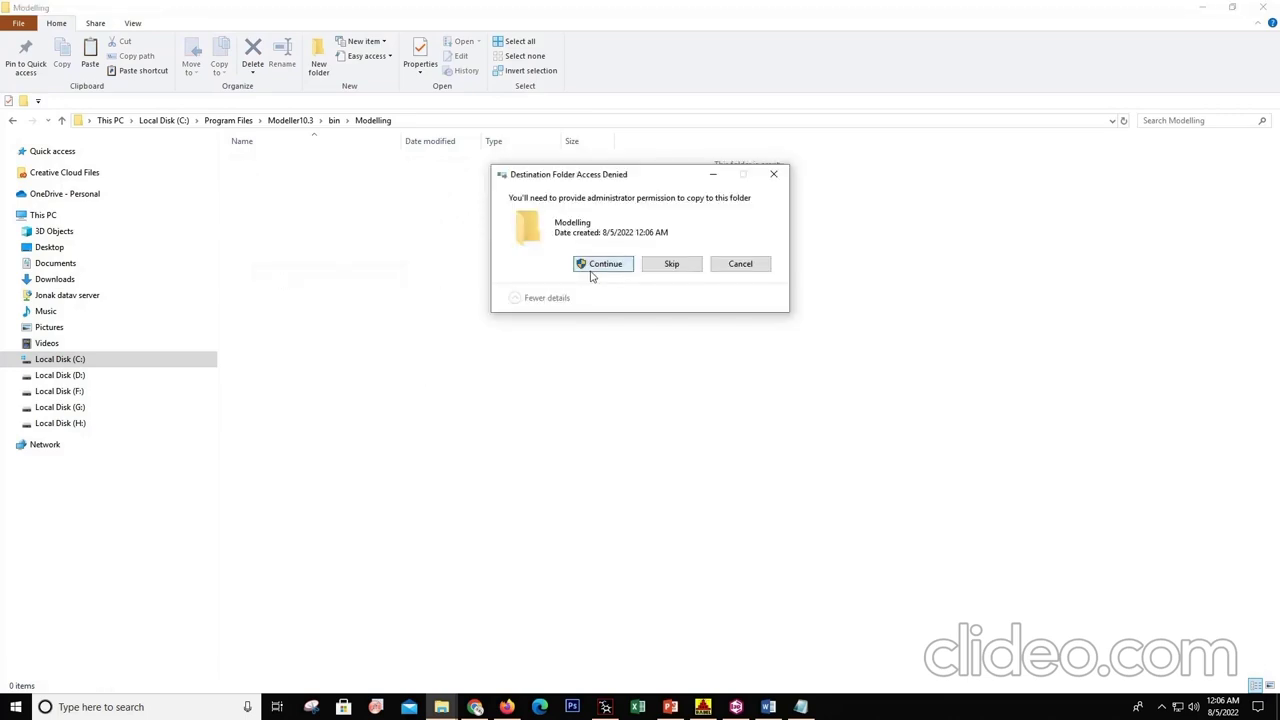
left_click(603, 266)
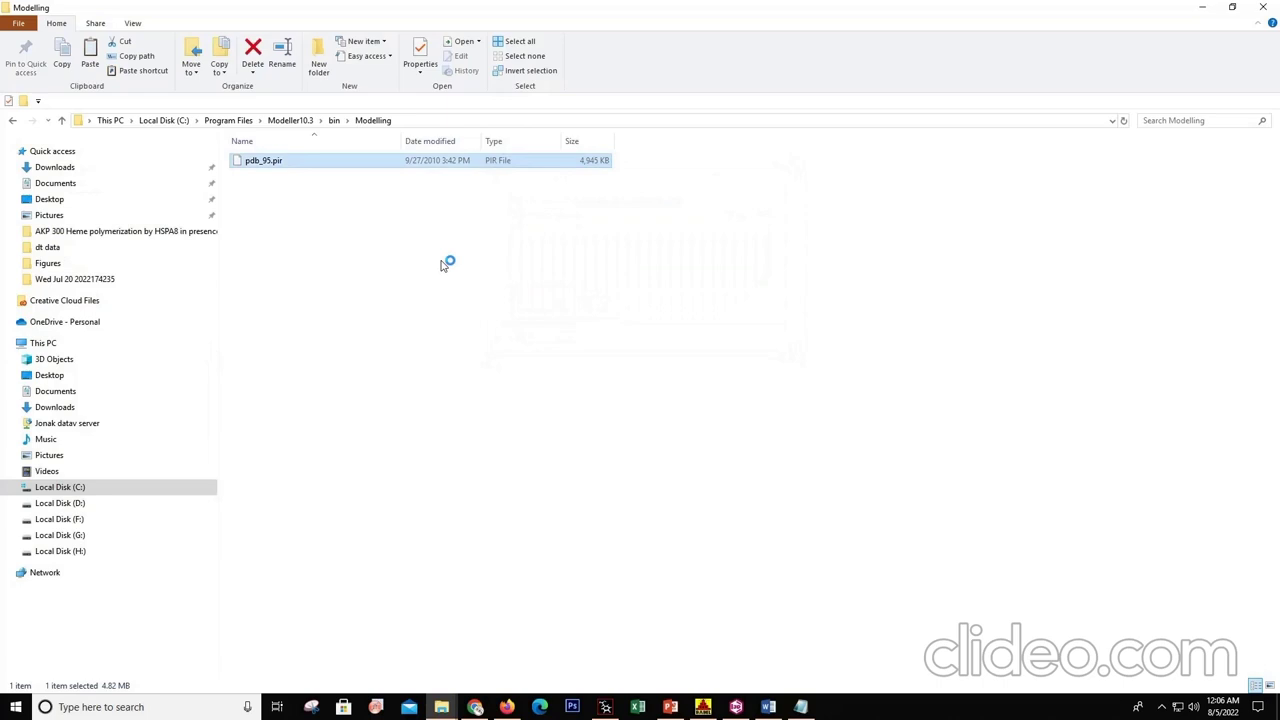
left_click(1192, 10)
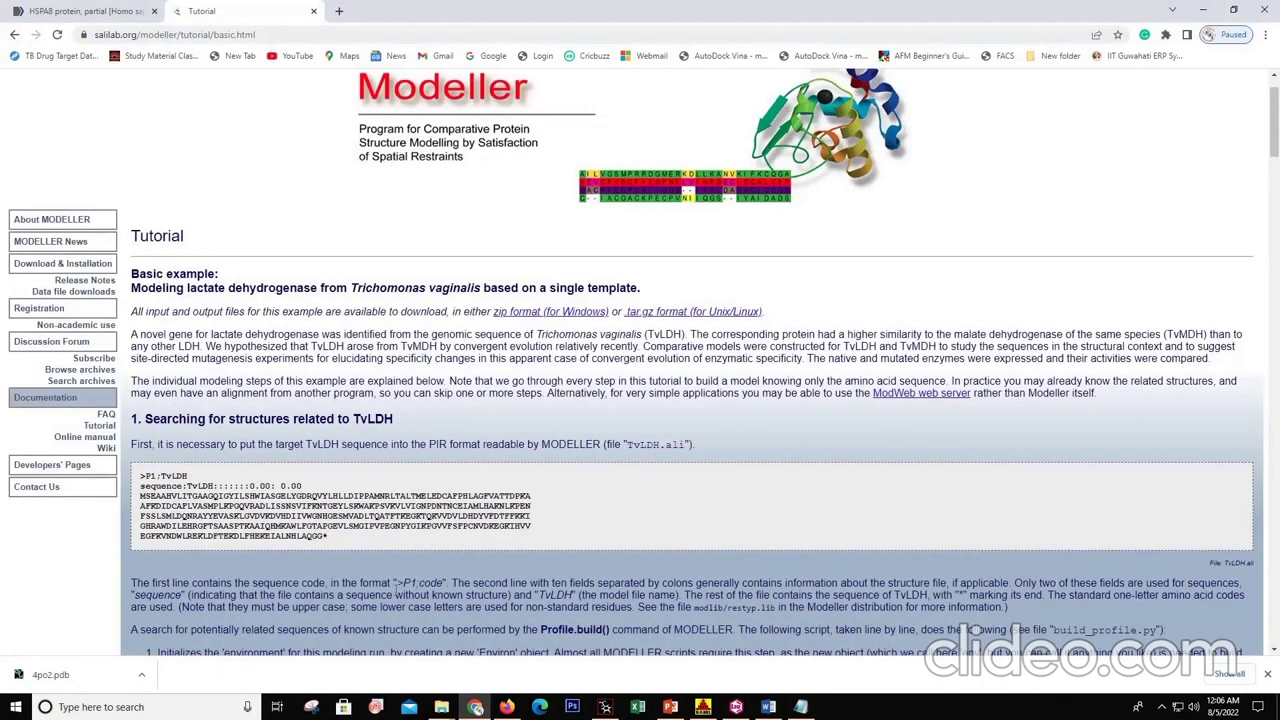
- Copy the two PIR header lines above the TvLDH sequence in the Modeller basic tutorial
scroll(66, 510, "down", 3)
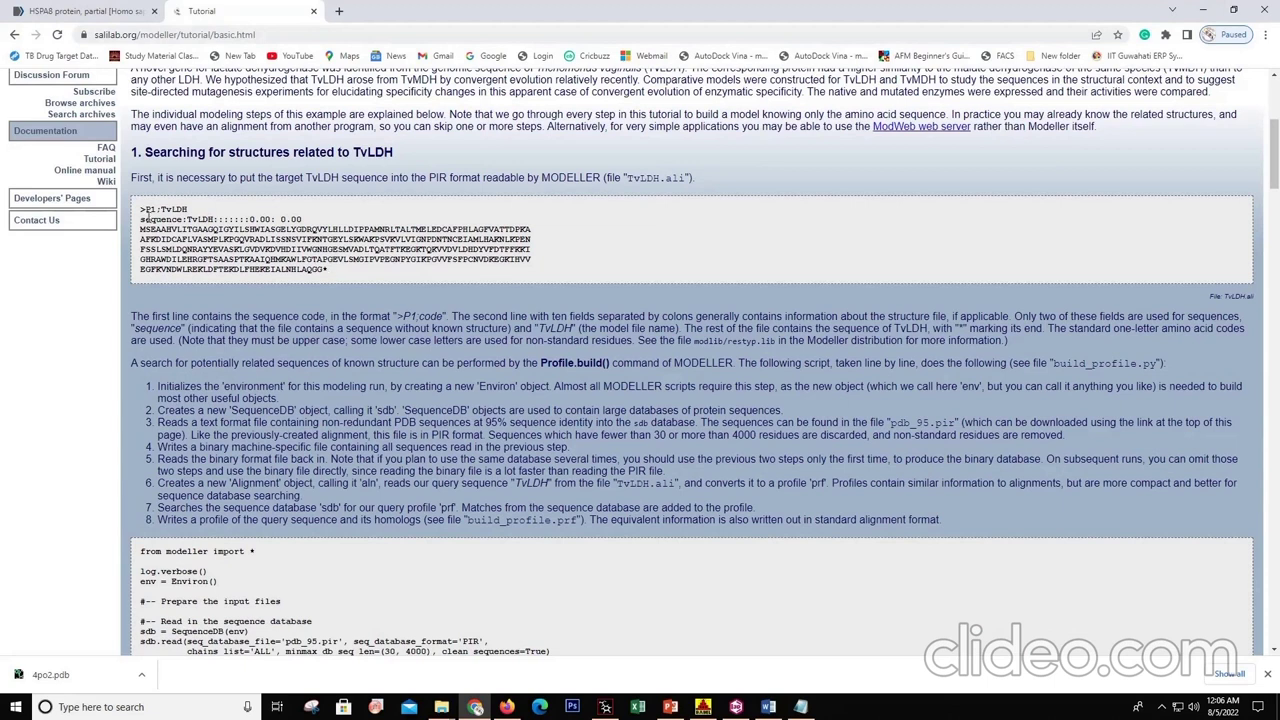
left_click_drag(141, 210, 302, 219)
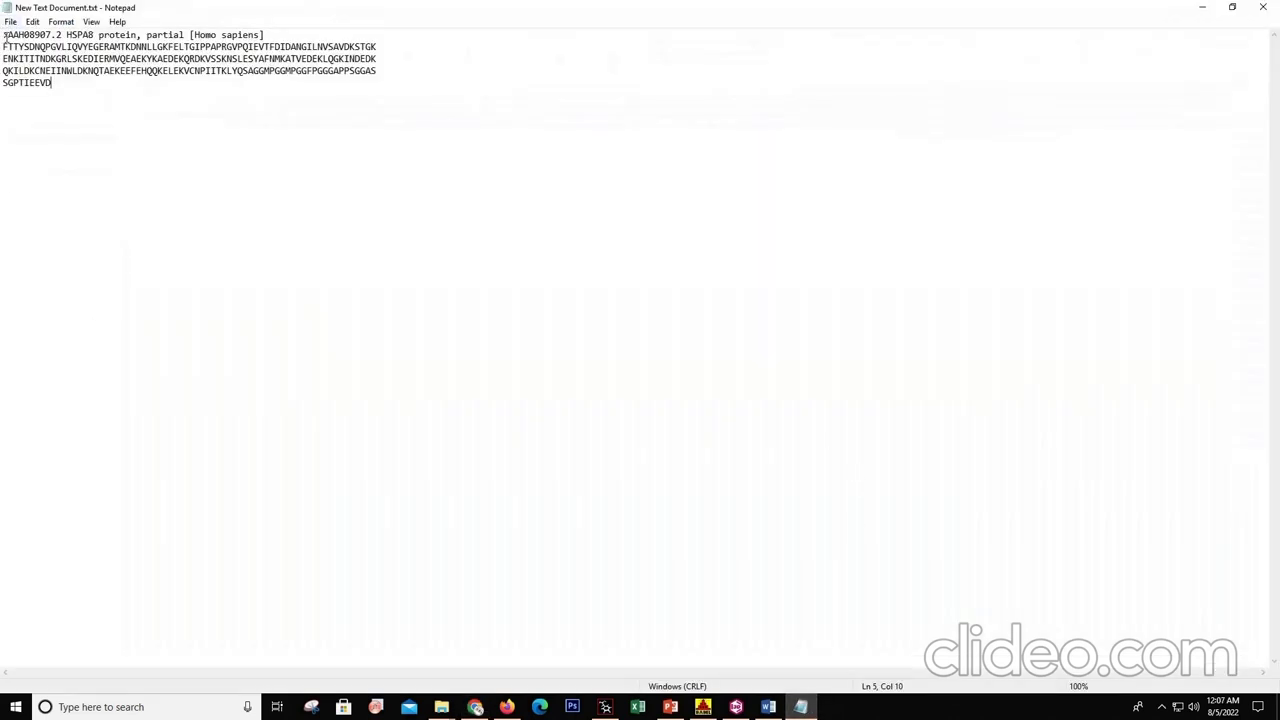
left_click(1201, 8)
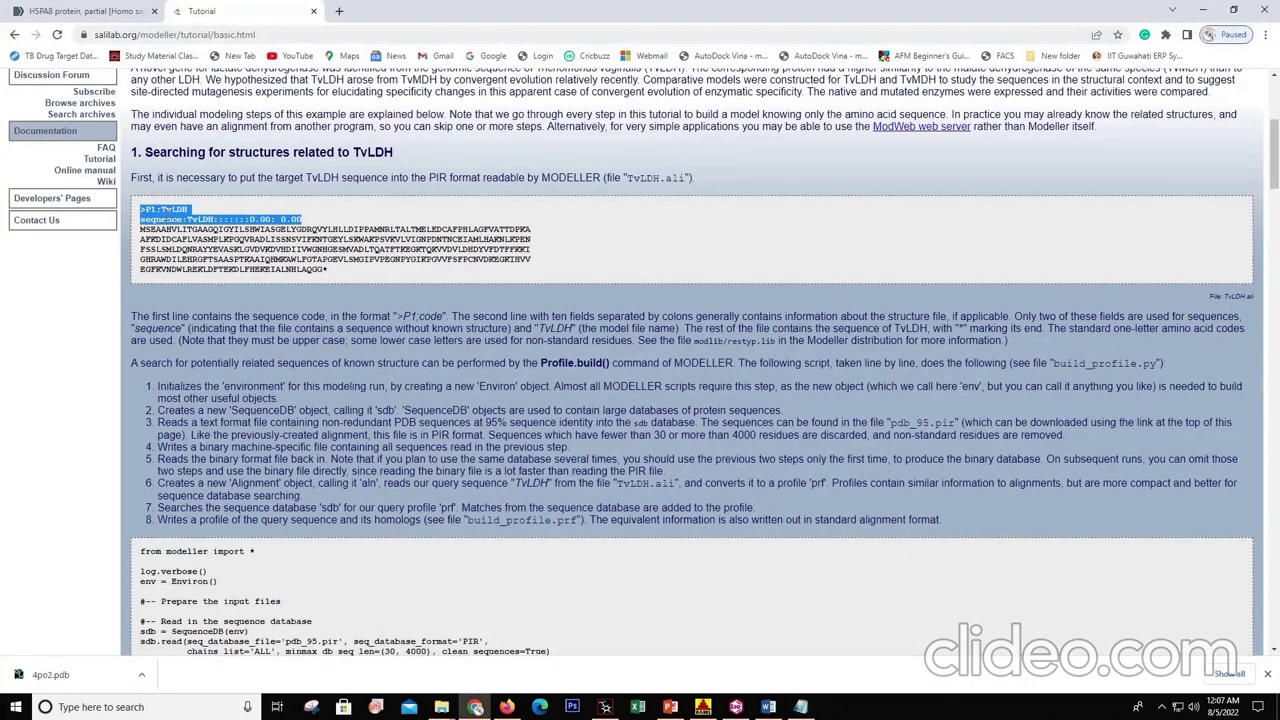
right_click(165, 214)
left_click(186, 230)
- In the Notepad sequence file, replace the HSPA8 FASTA header line with the copied PIR header lines
left_click(800, 707)
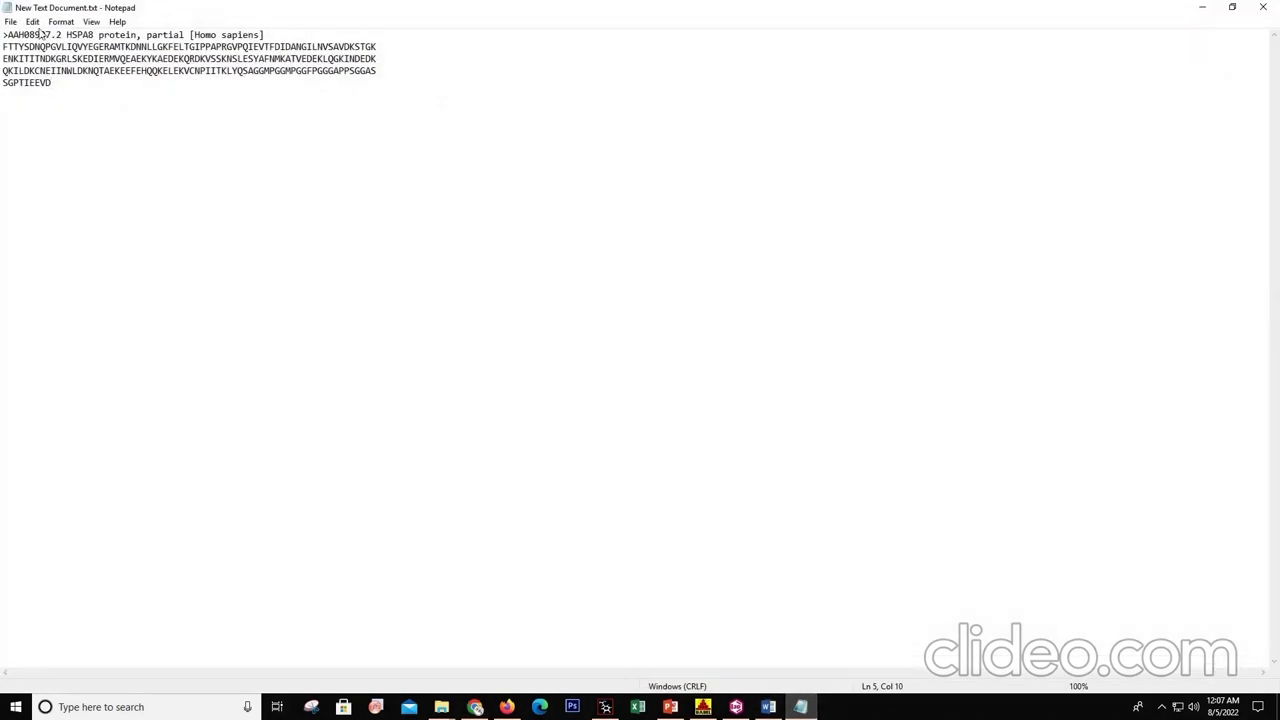
left_click_drag(3, 34, 265, 35)
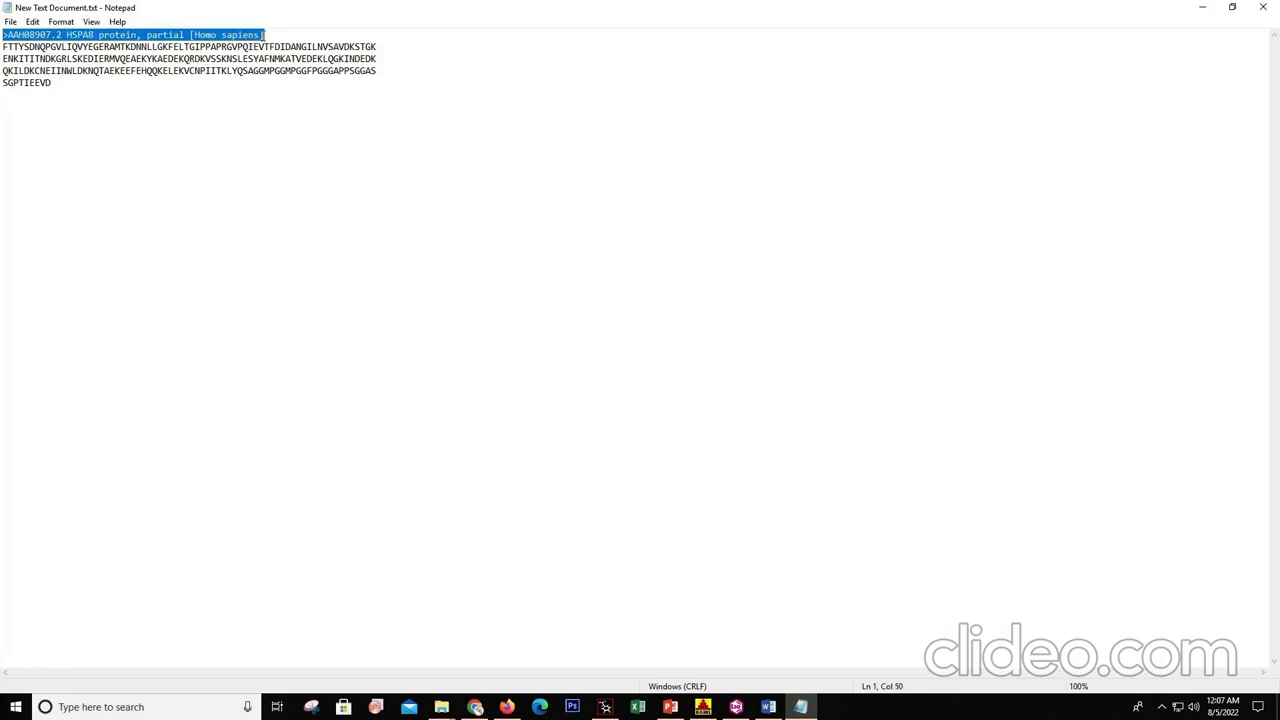
key("ctrl+v")
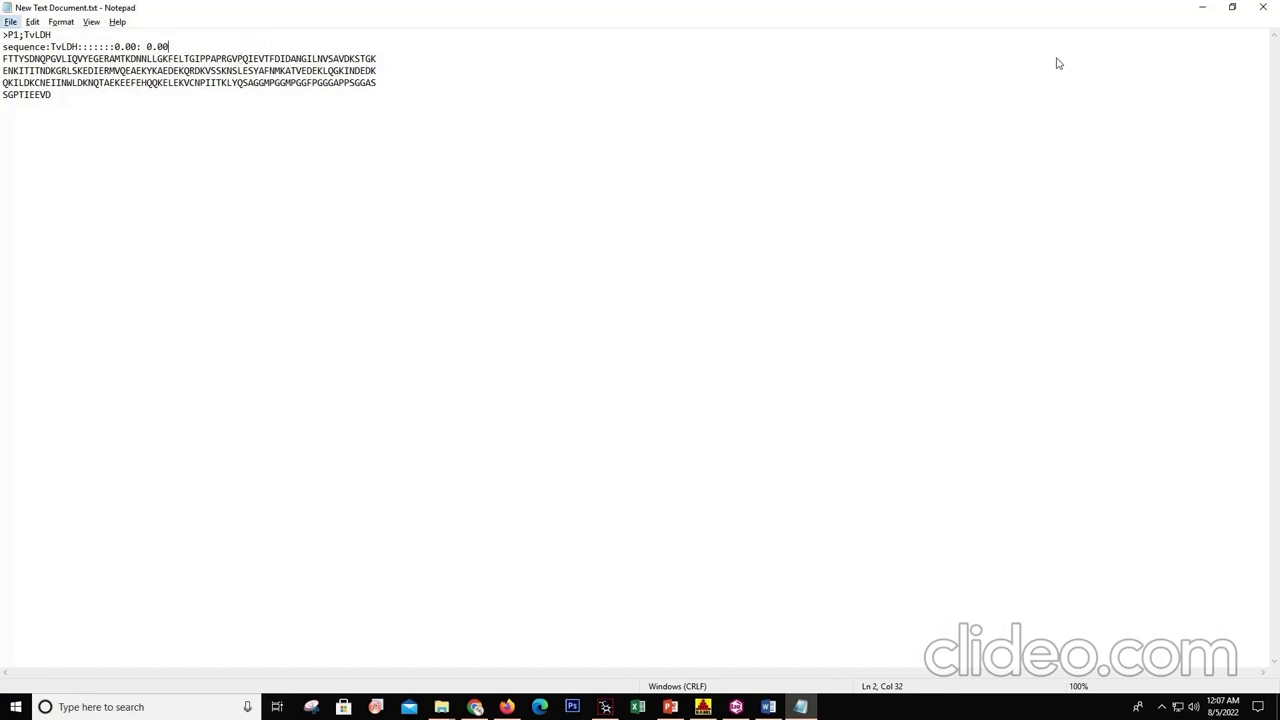
- Check the tutorial's sequence format and add an asterisk (*) at the end of the HSPA8 sequence in Notepad
left_click(1202, 8)
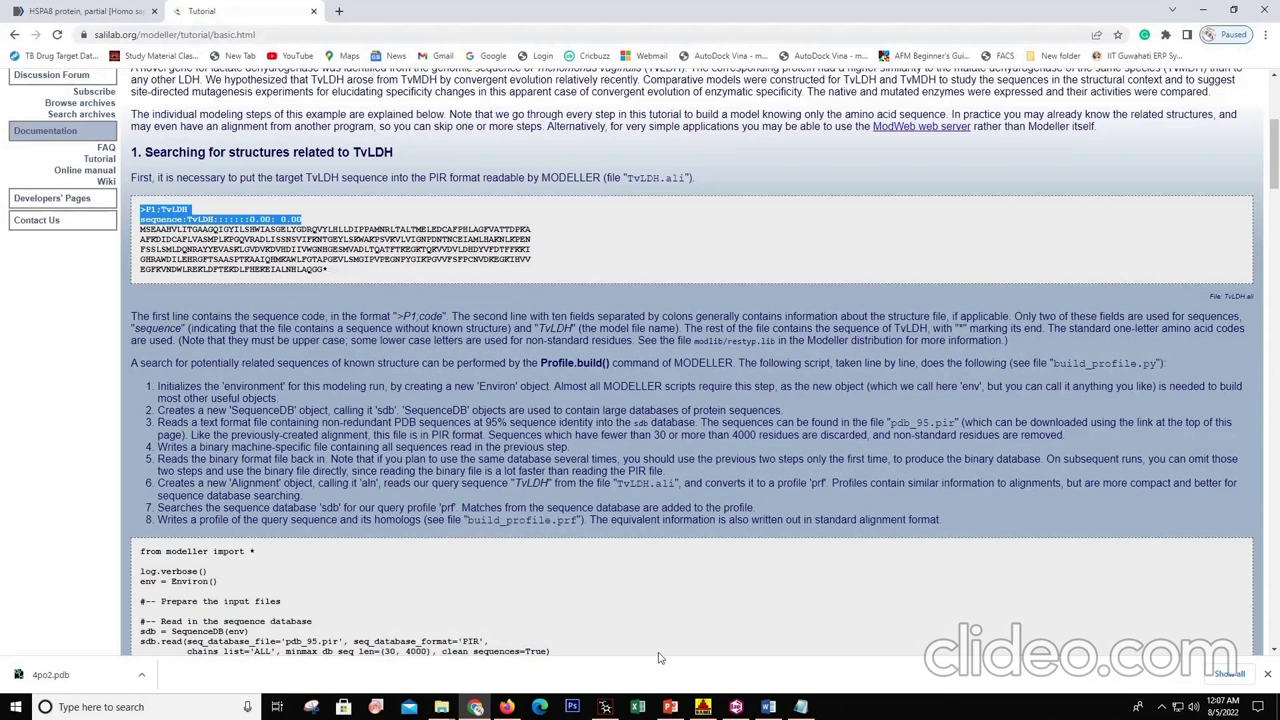
left_click(801, 707)
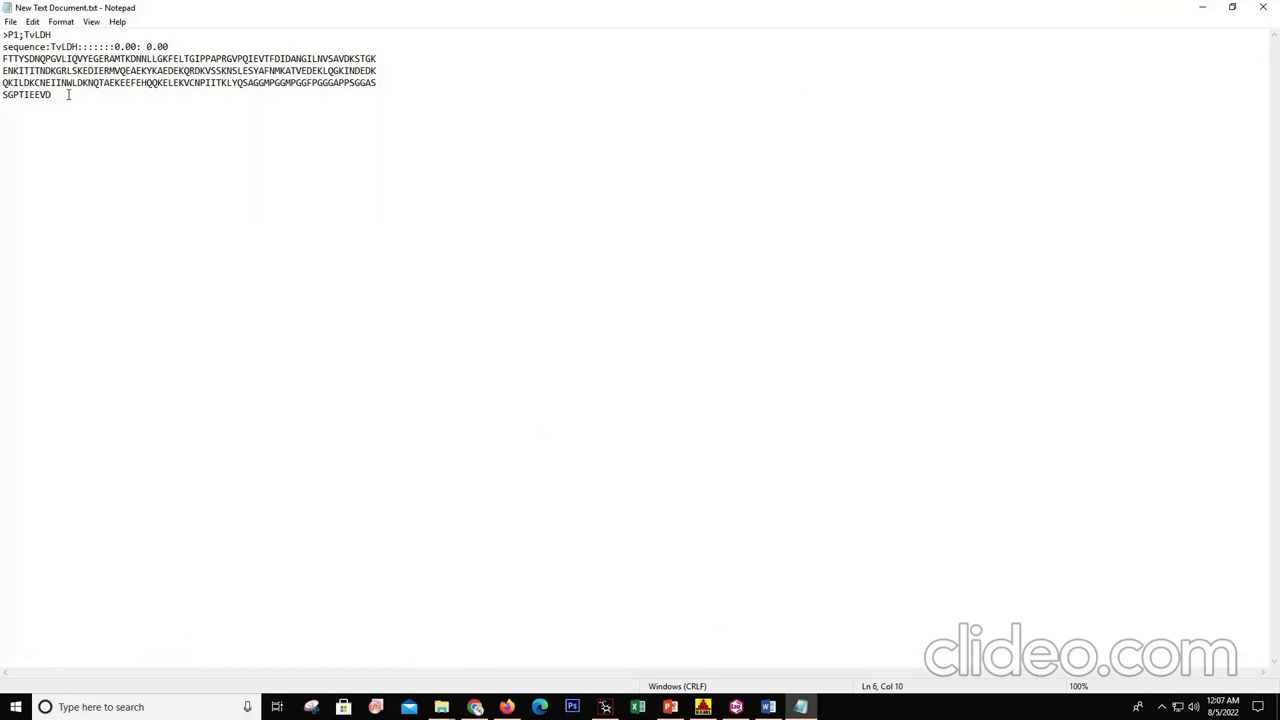
type("*")
- Check the TvLDH name in the tutorial, then replace every TvLDH in the Notepad file with query
left_click(475, 707)
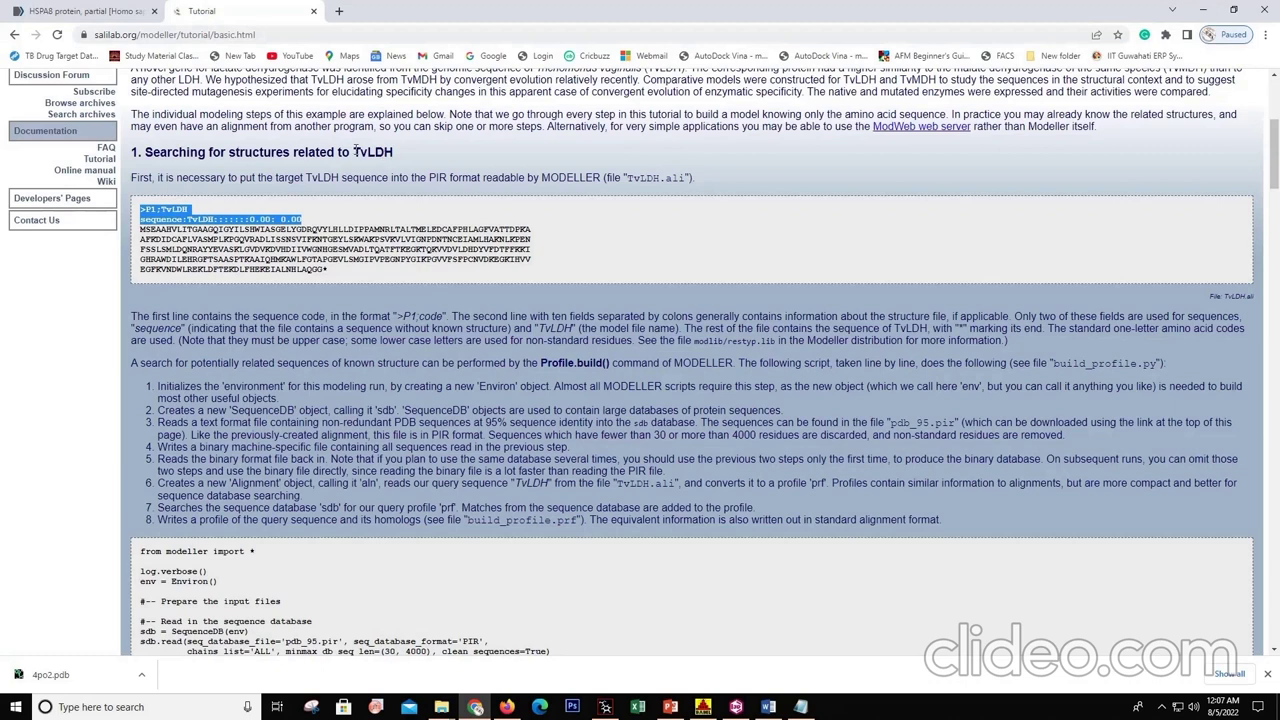
left_click_drag(356, 151, 397, 153)
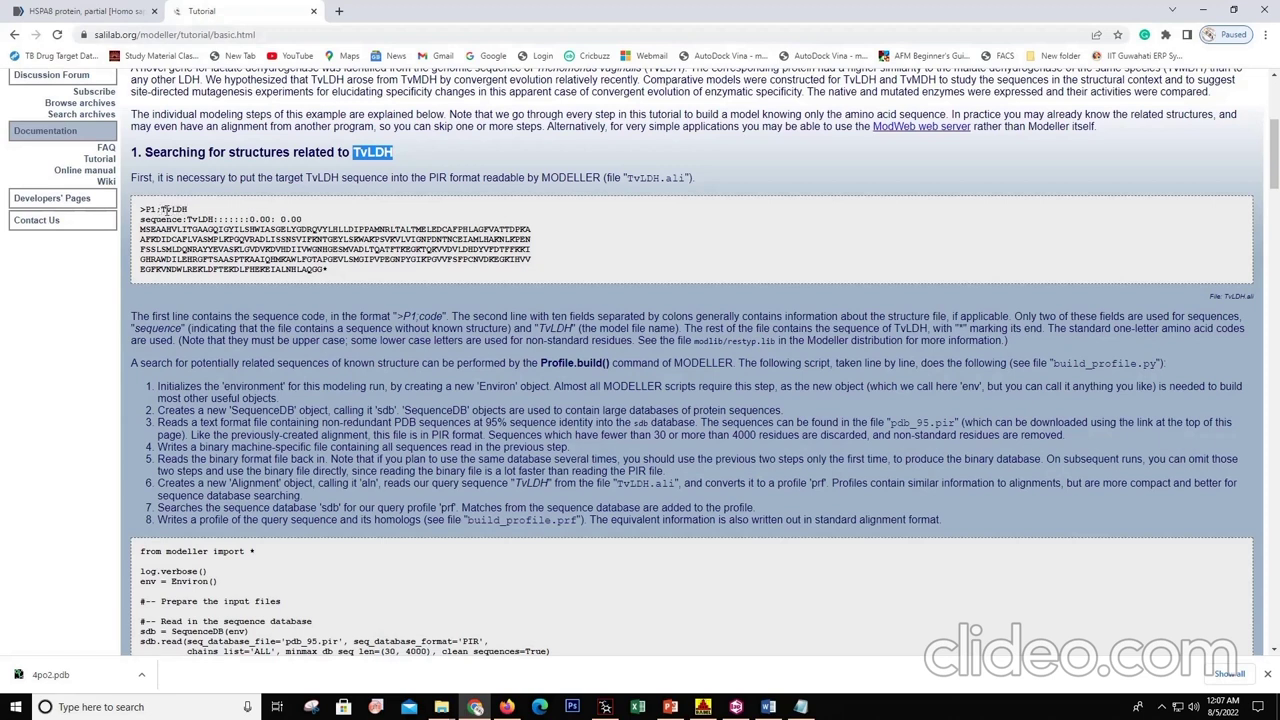
left_click(800, 707)
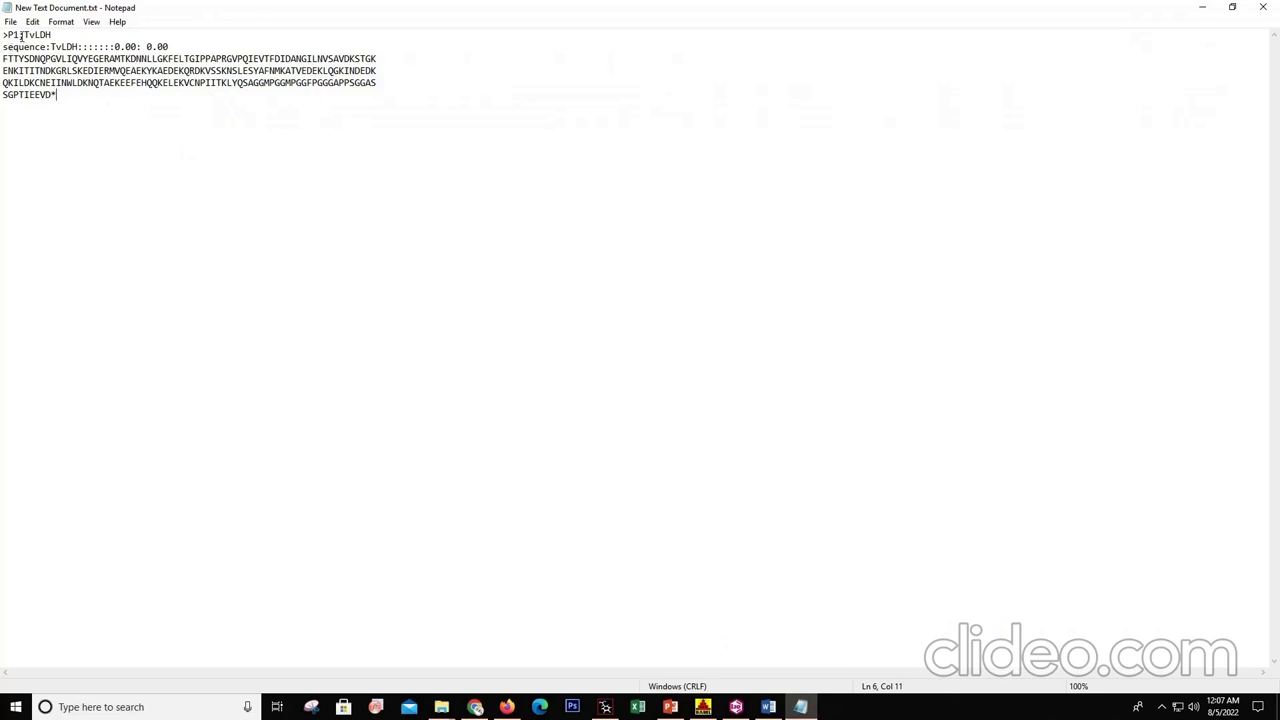
left_click_drag(24, 35, 51, 35)
left_click(32, 22)
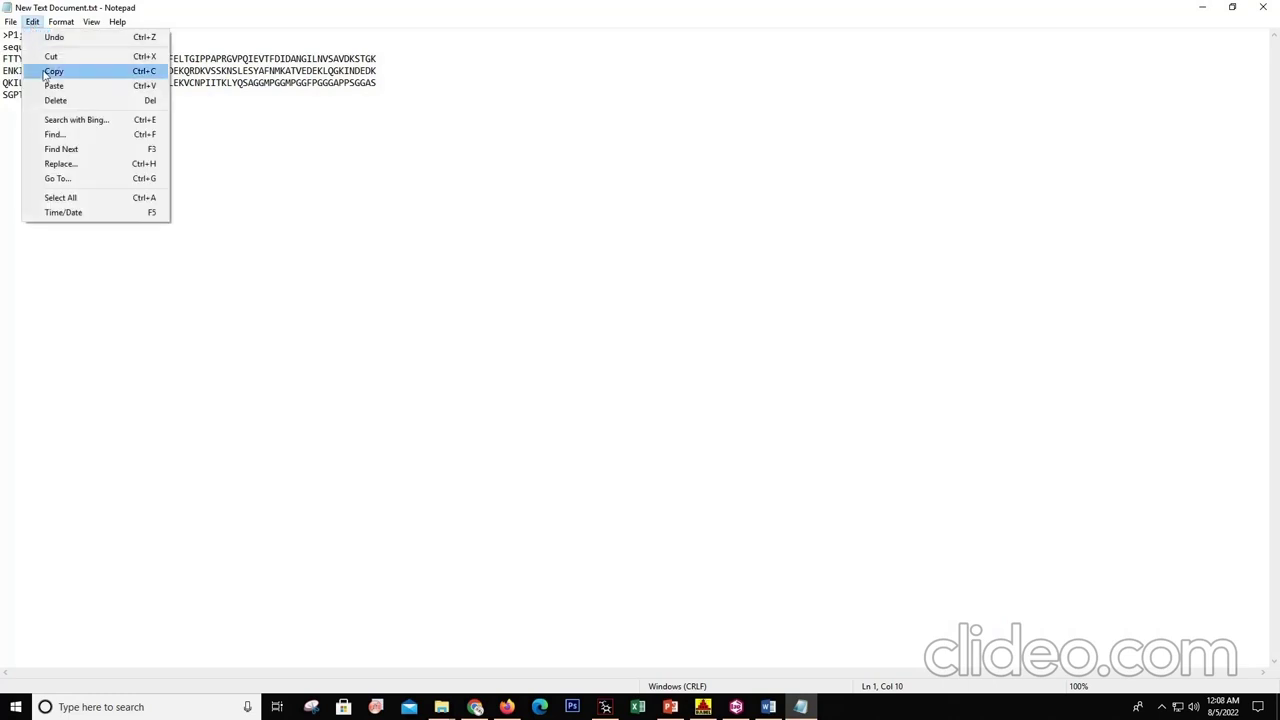
left_click(70, 165)
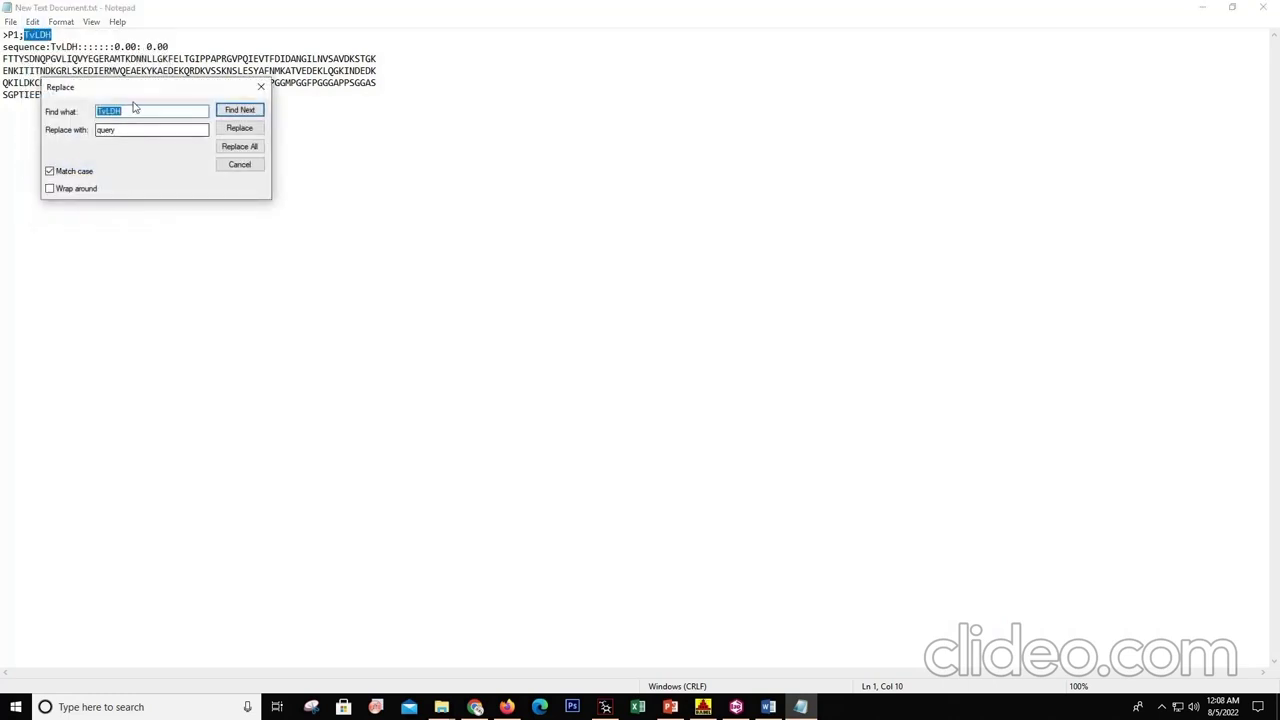
left_click_drag(150, 96, 193, 94)
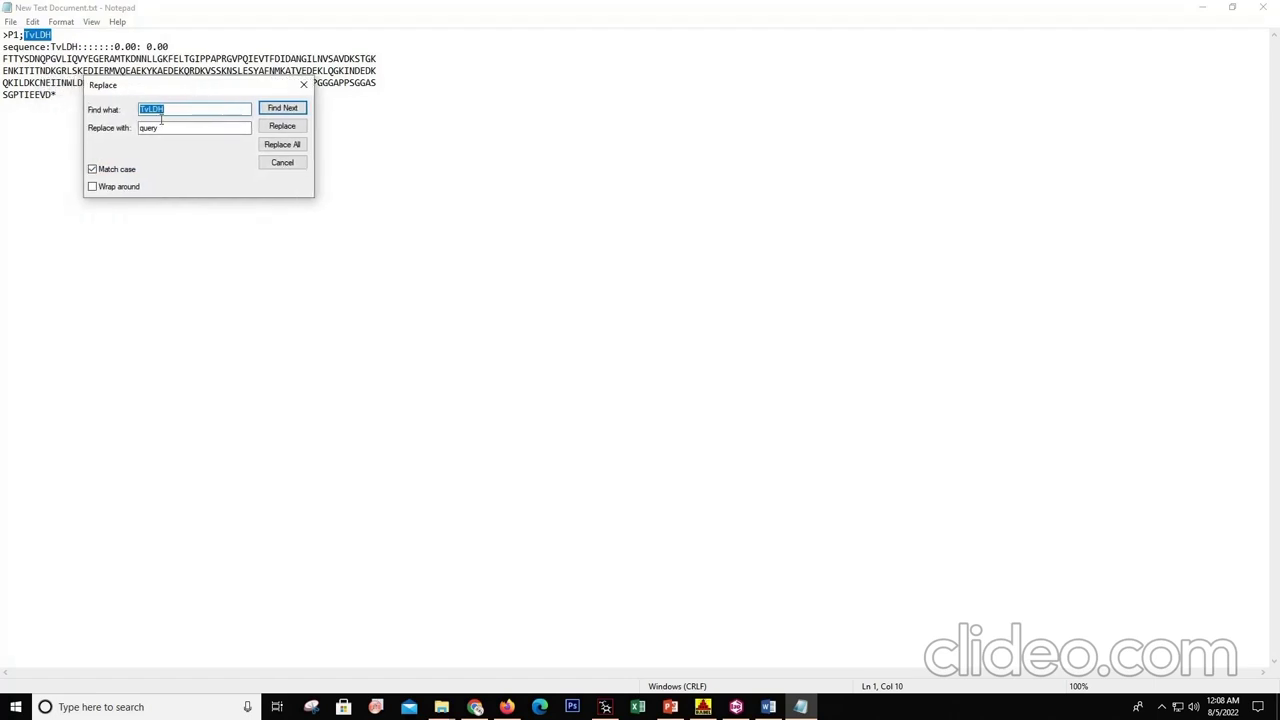
left_click(281, 146)
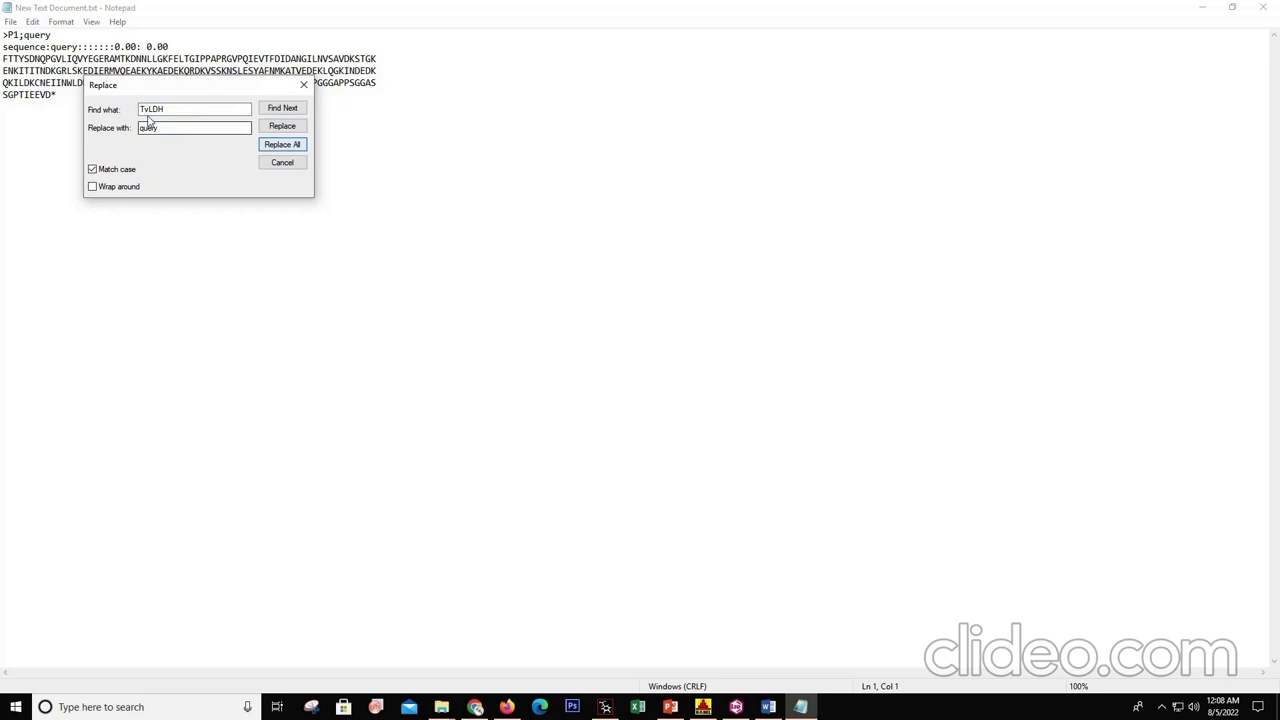
left_click(304, 84)
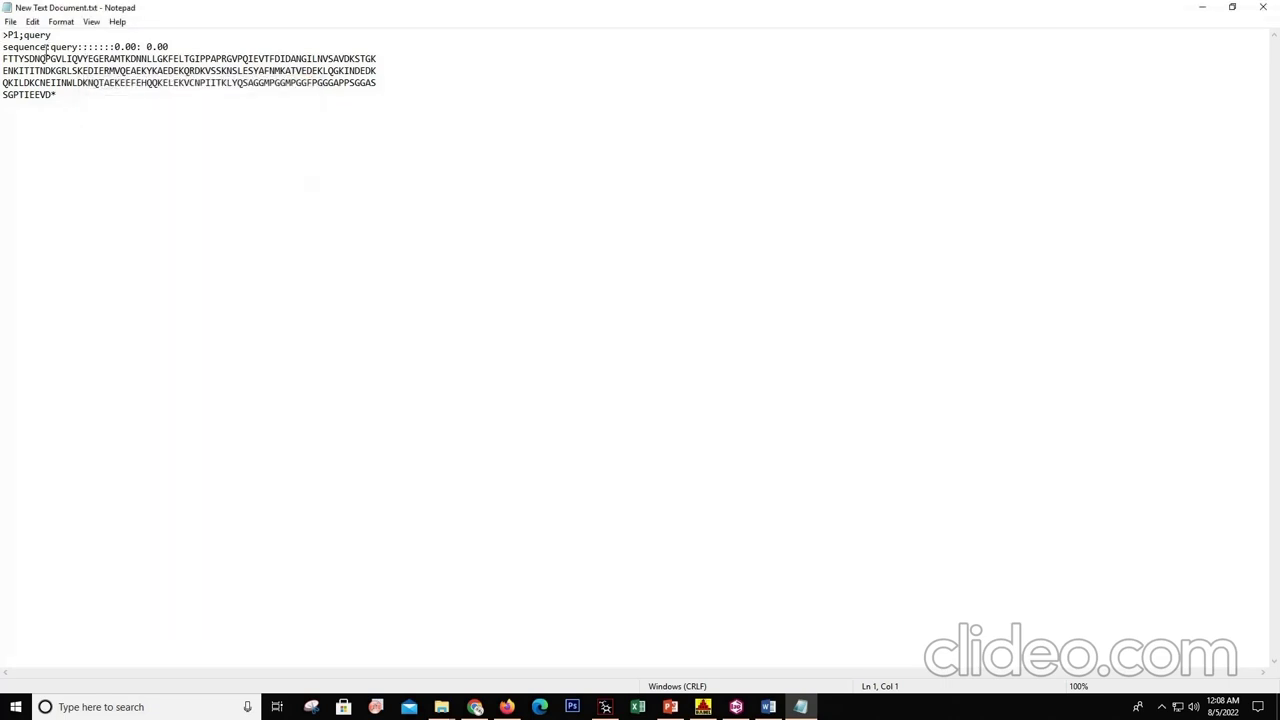
- Save the PIR sequence to the Desktop as query.ali with the All Files type, and close Notepad
double_click(503, 10)
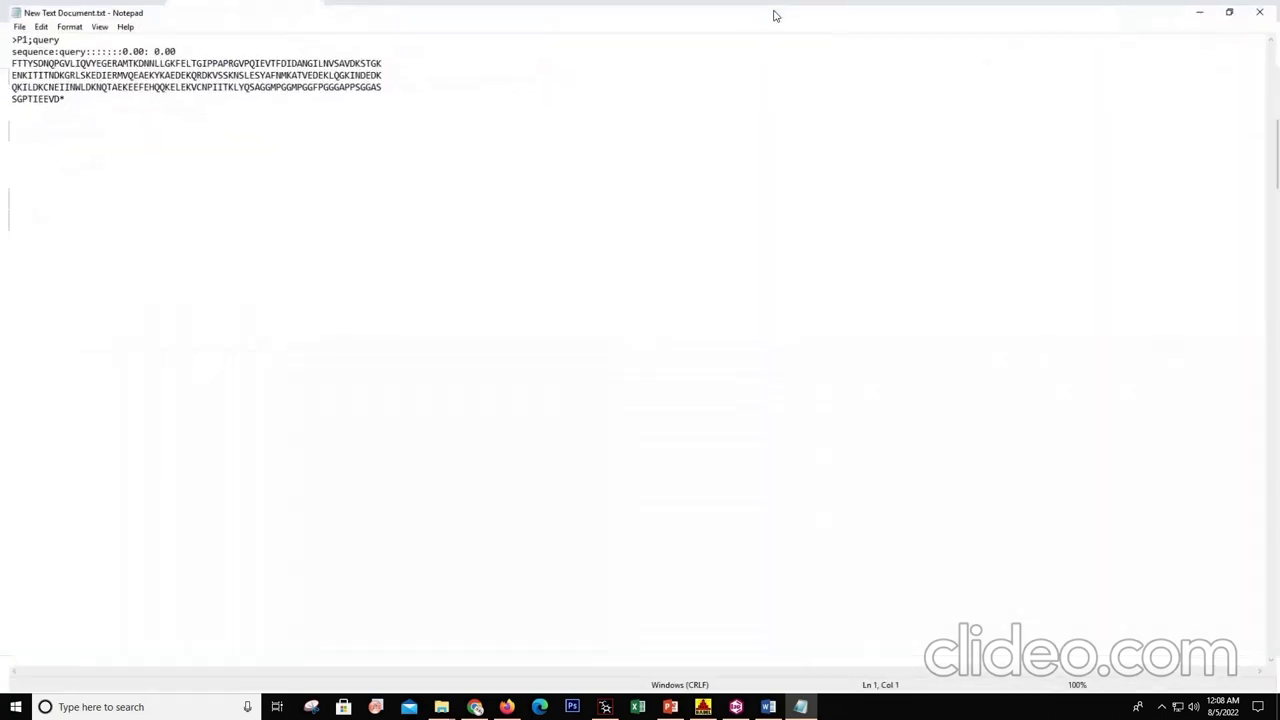
left_click(774, 6)
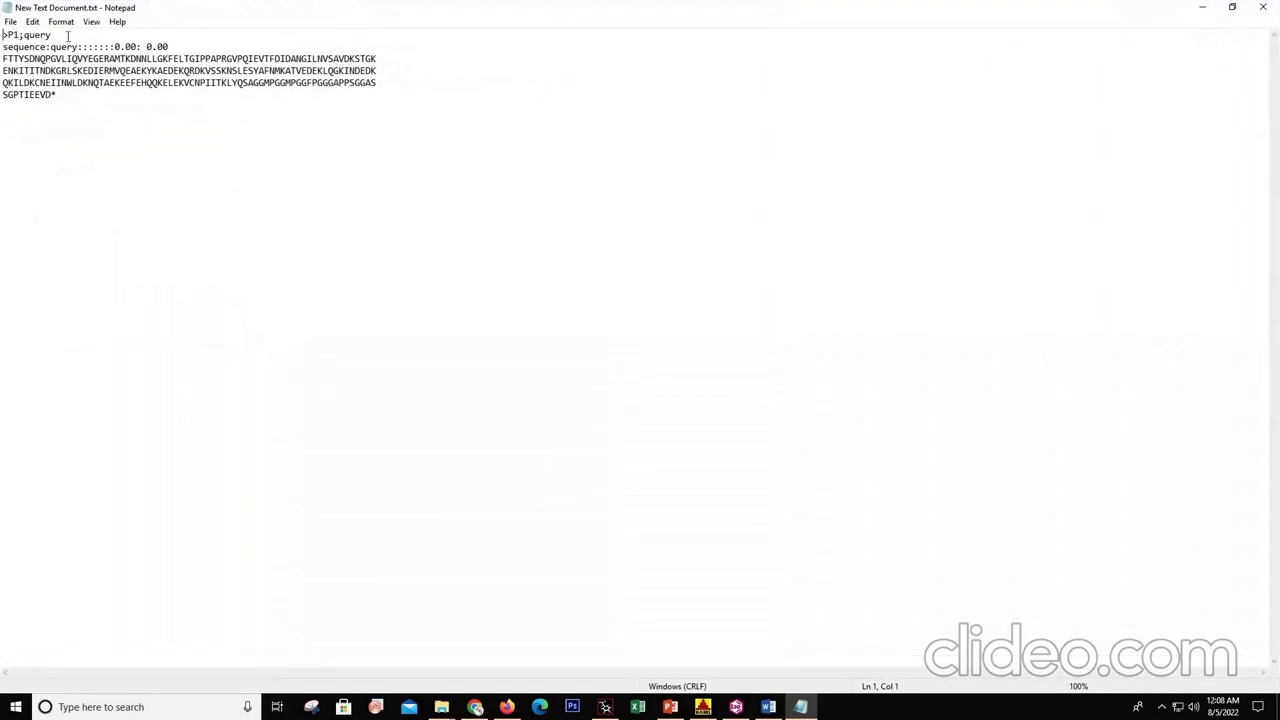
left_click(13, 26)
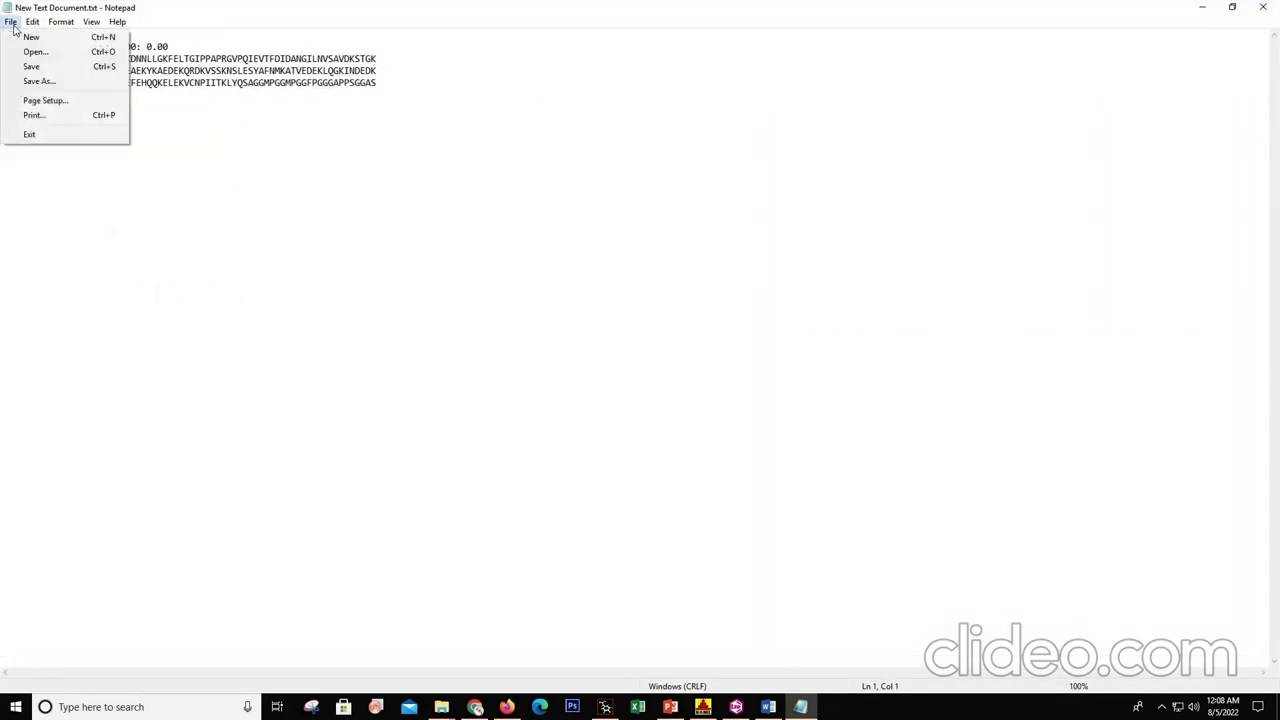
left_click(38, 81)
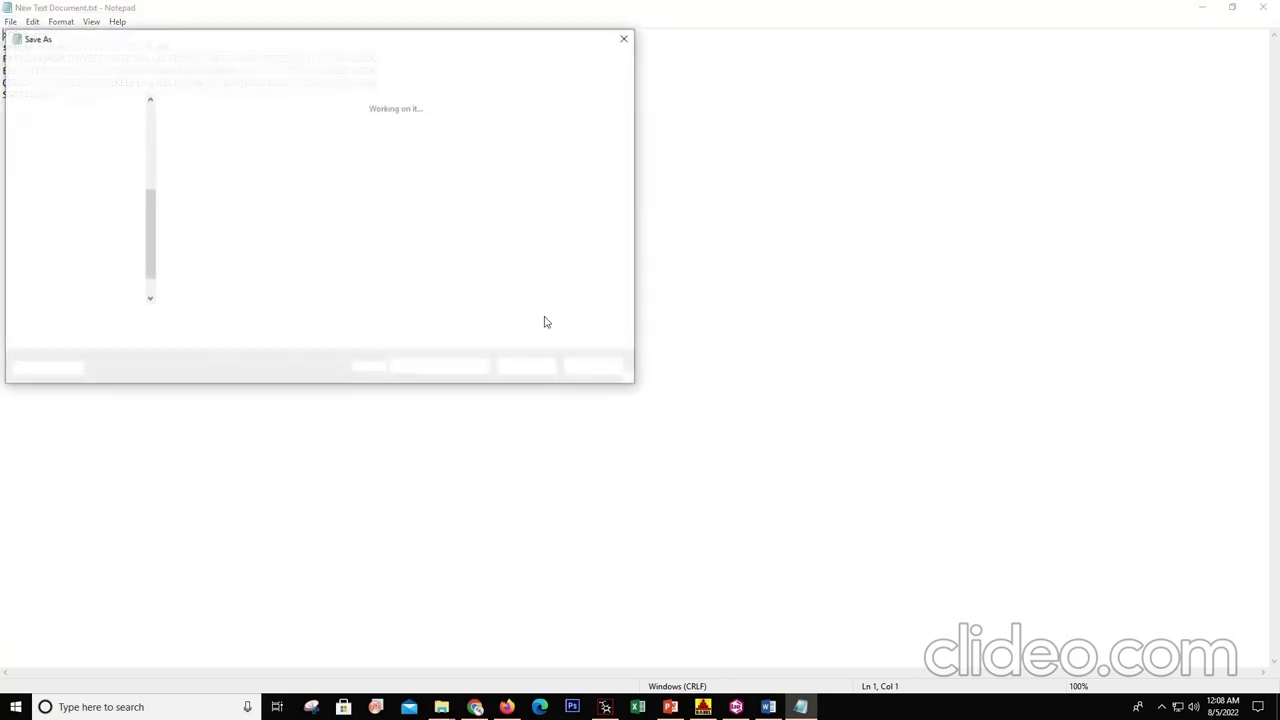
left_click_drag(338, 47, 505, 47)
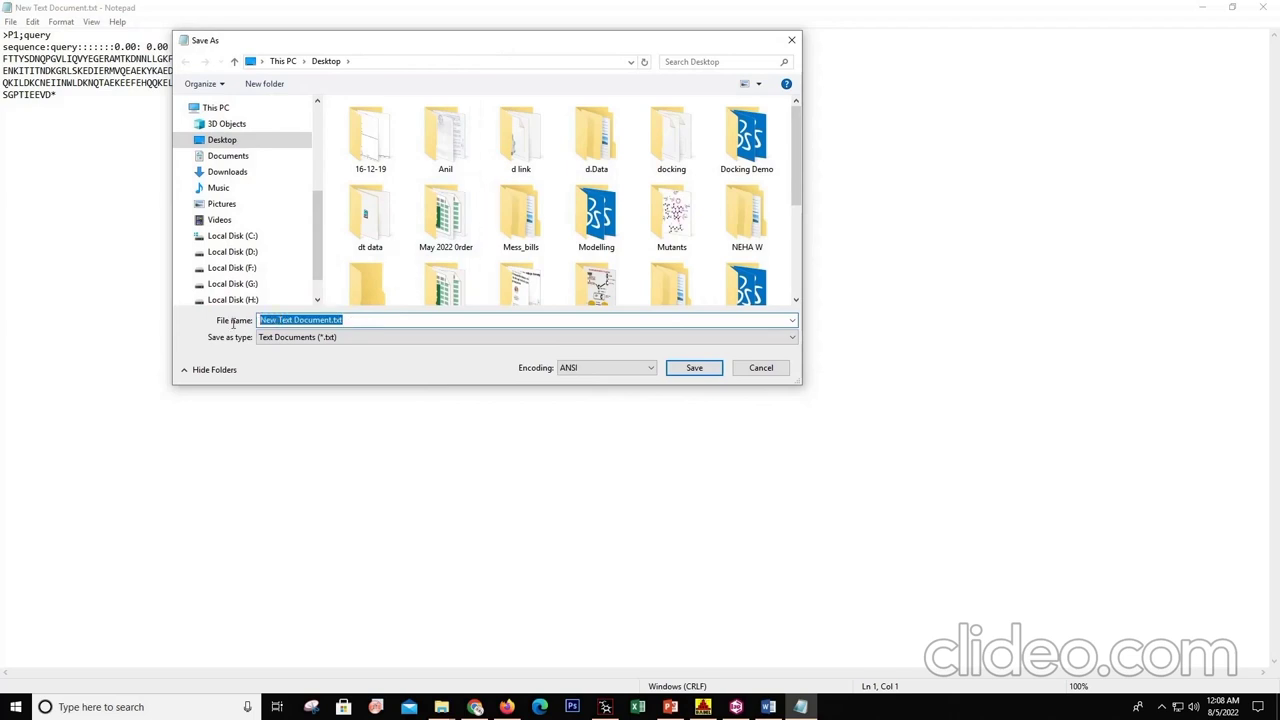
type("query.ali")
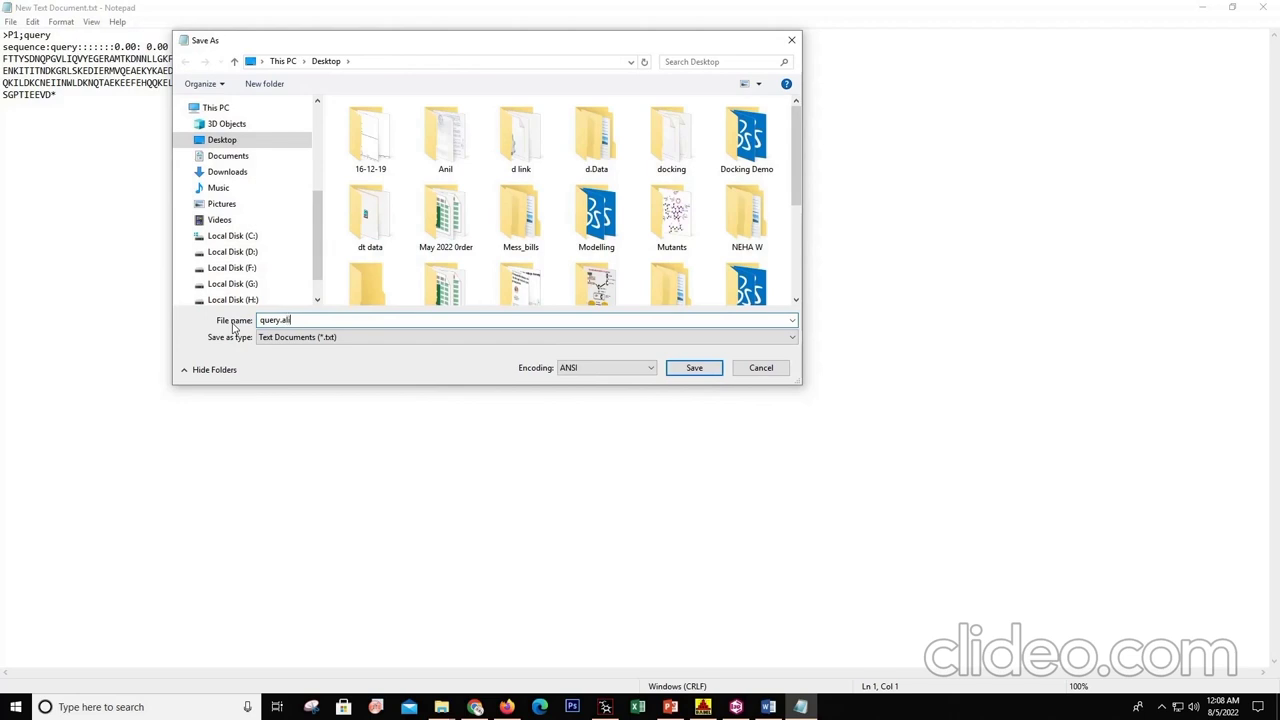
left_click(290, 338)
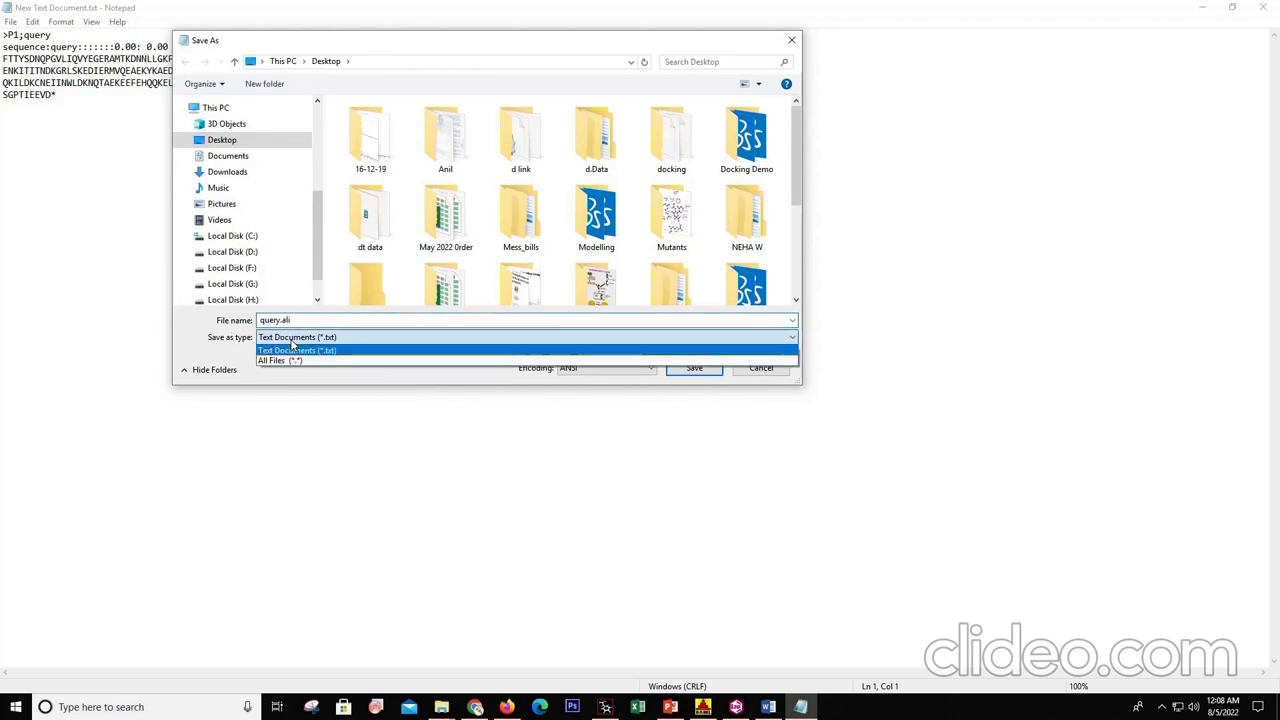
left_click(289, 360)
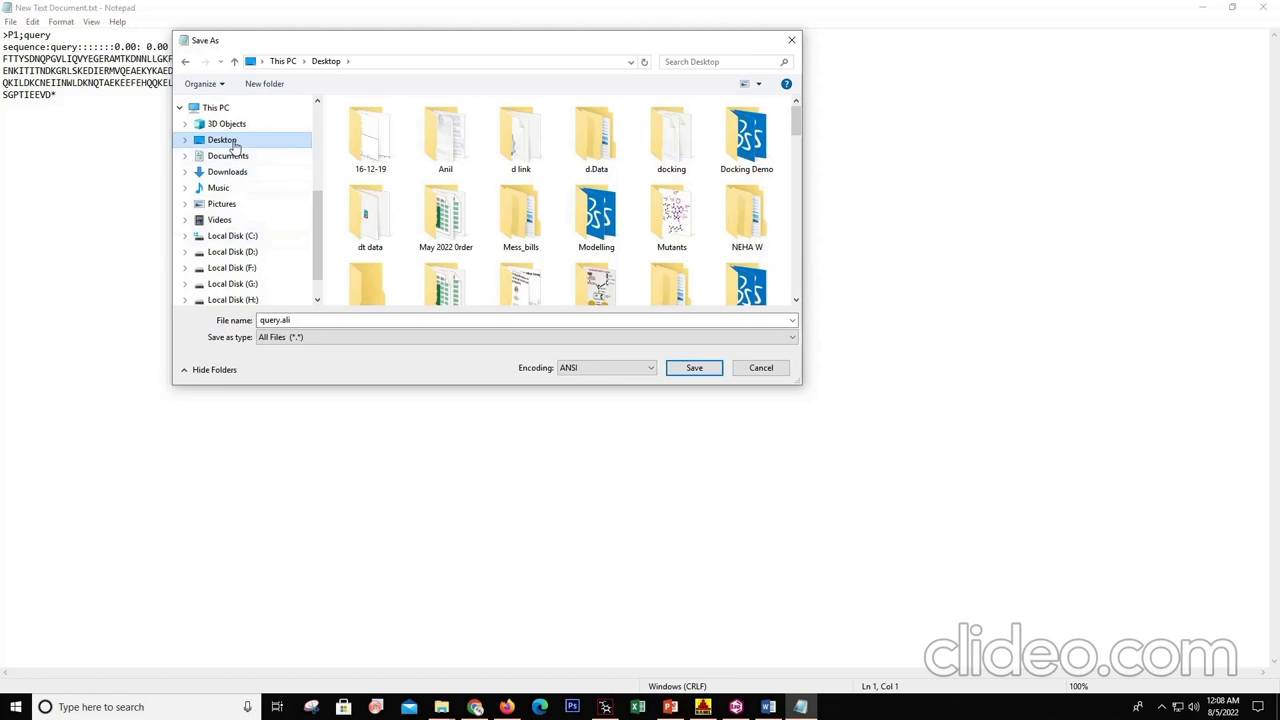
left_click(695, 368)
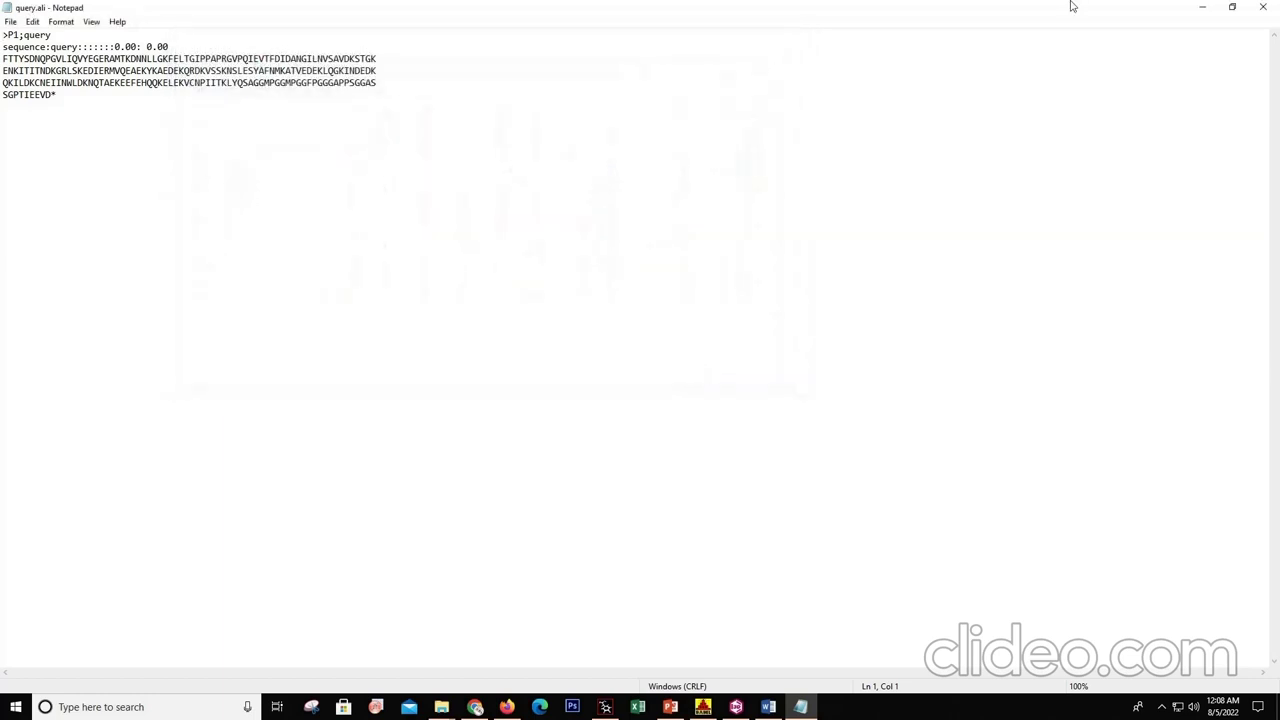
left_click(1262, 9)
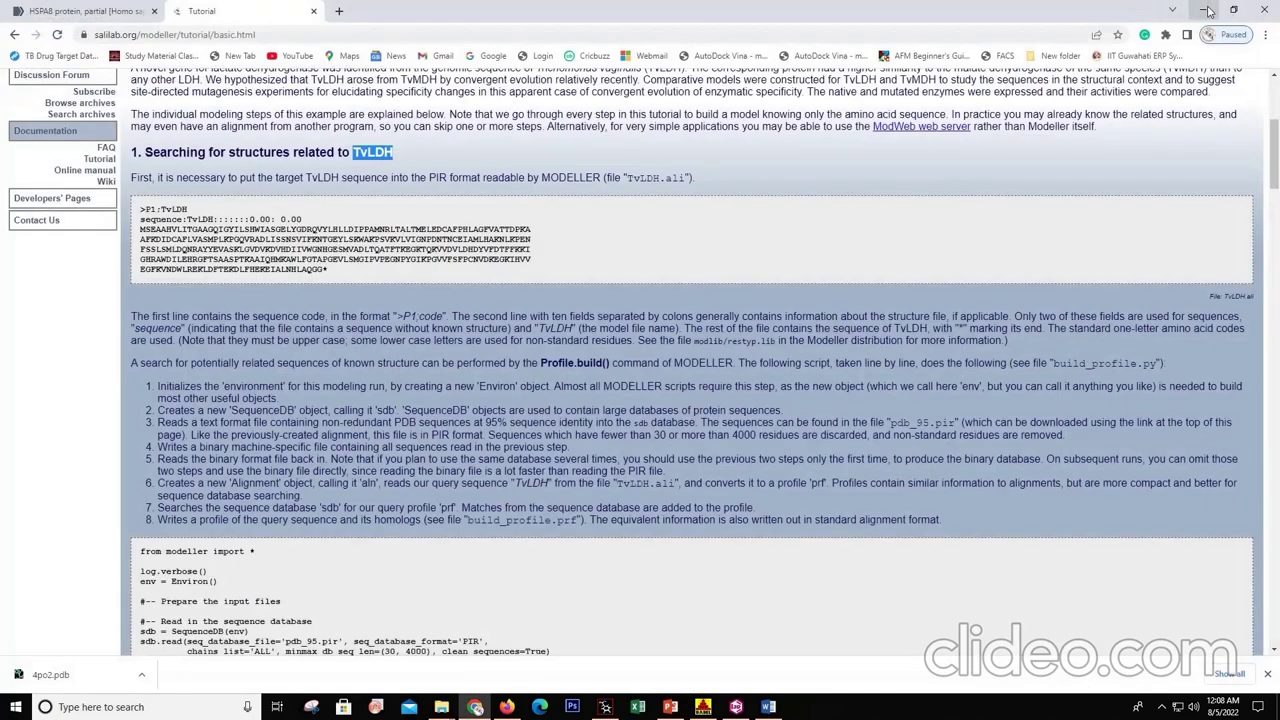
- Permanently delete the empty New Text Document.txt from the desktop
left_click(1205, 10)
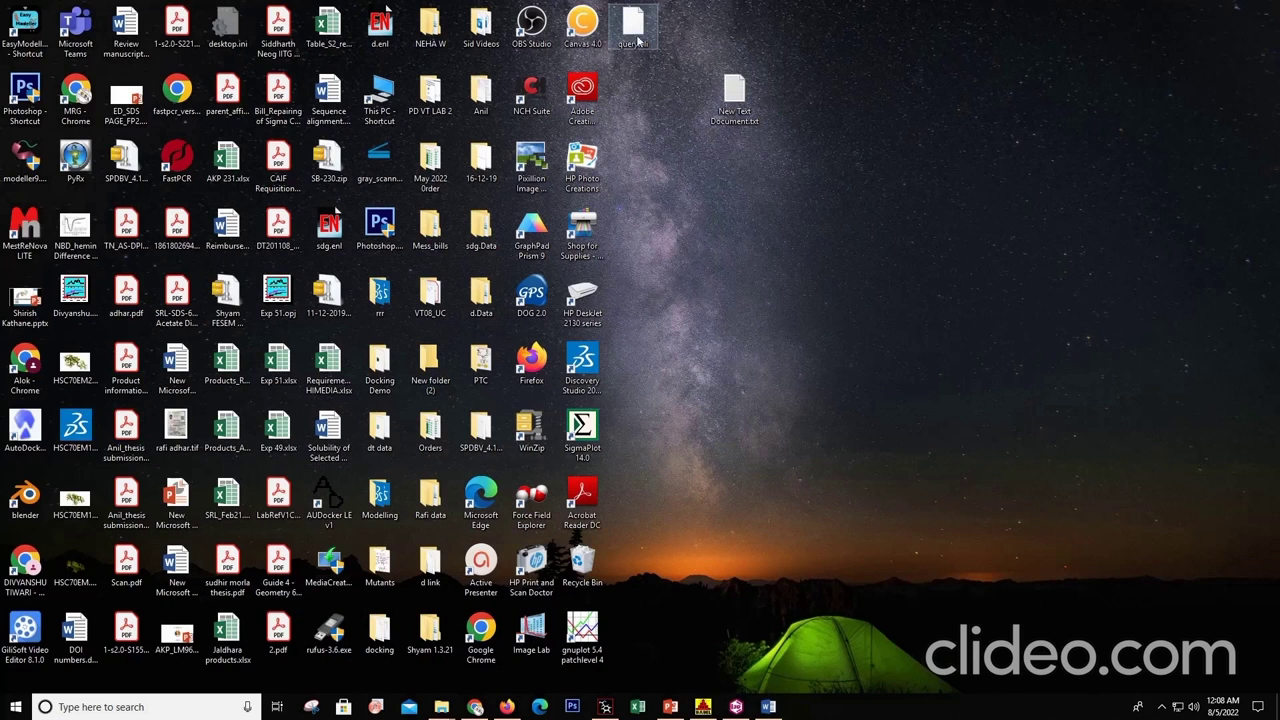
left_click(741, 97)
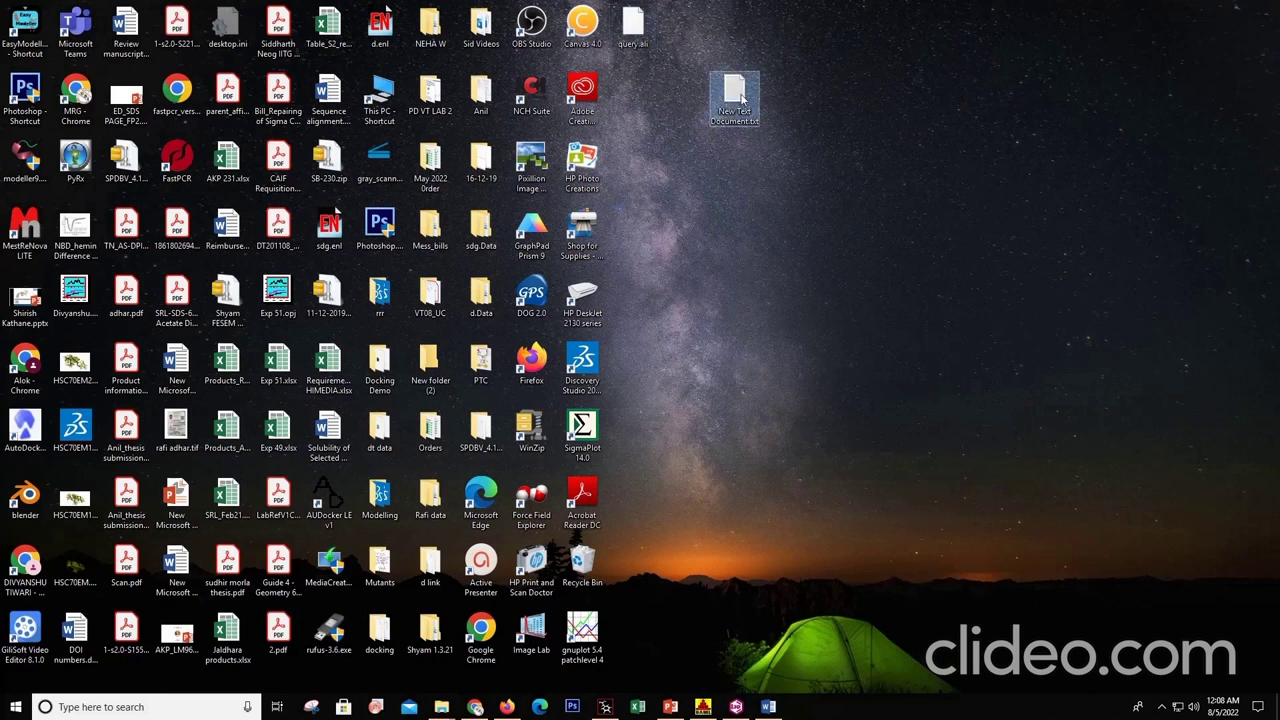
key("shift+Delete")
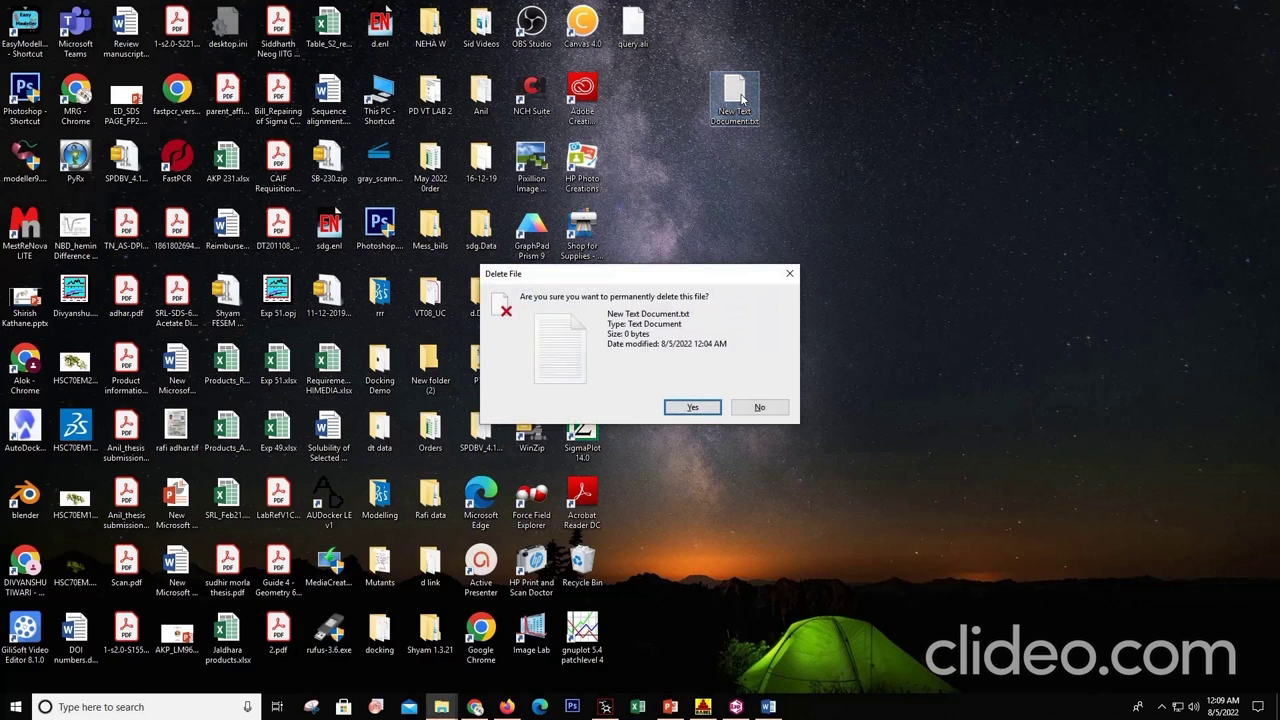
key("Return")
- Move query.ali from the desktop into the Modelling folder under Modeller10.3\bin, granting the permission requested
right_click(645, 33)
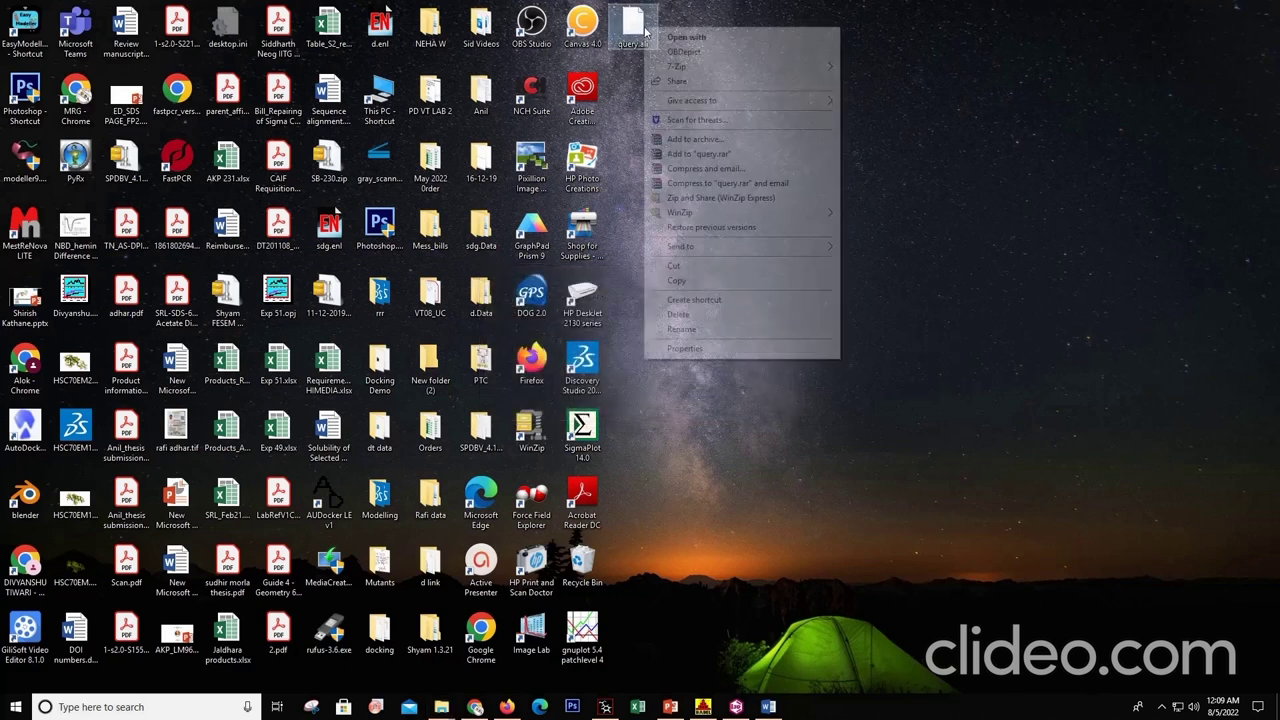
left_click(695, 270)
mouse_move(440, 708)
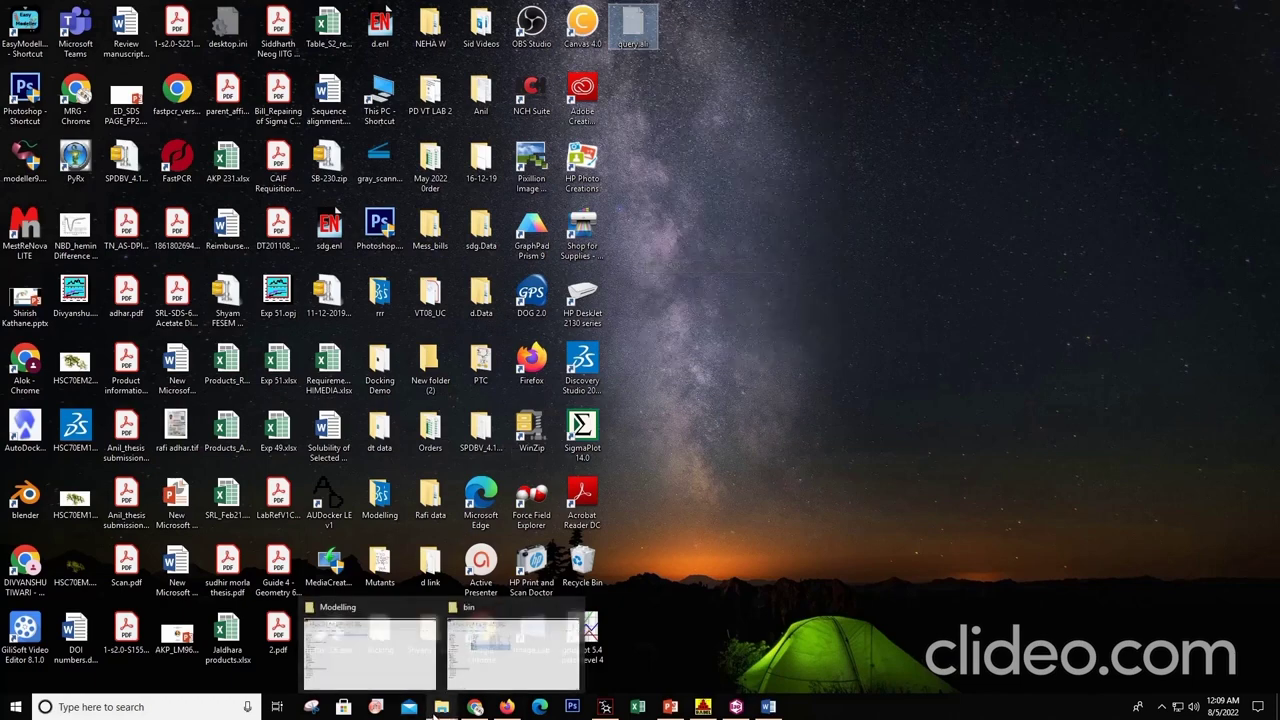
left_click(394, 663)
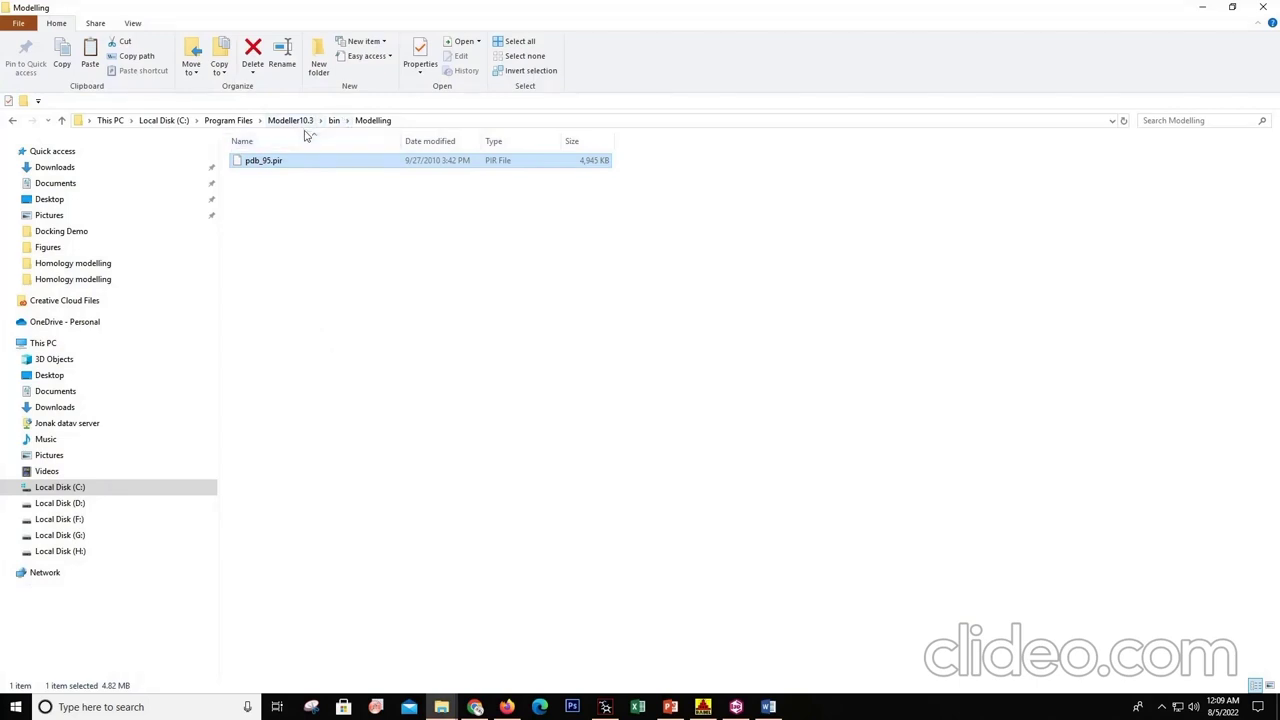
right_click(281, 209)
left_click(306, 296)
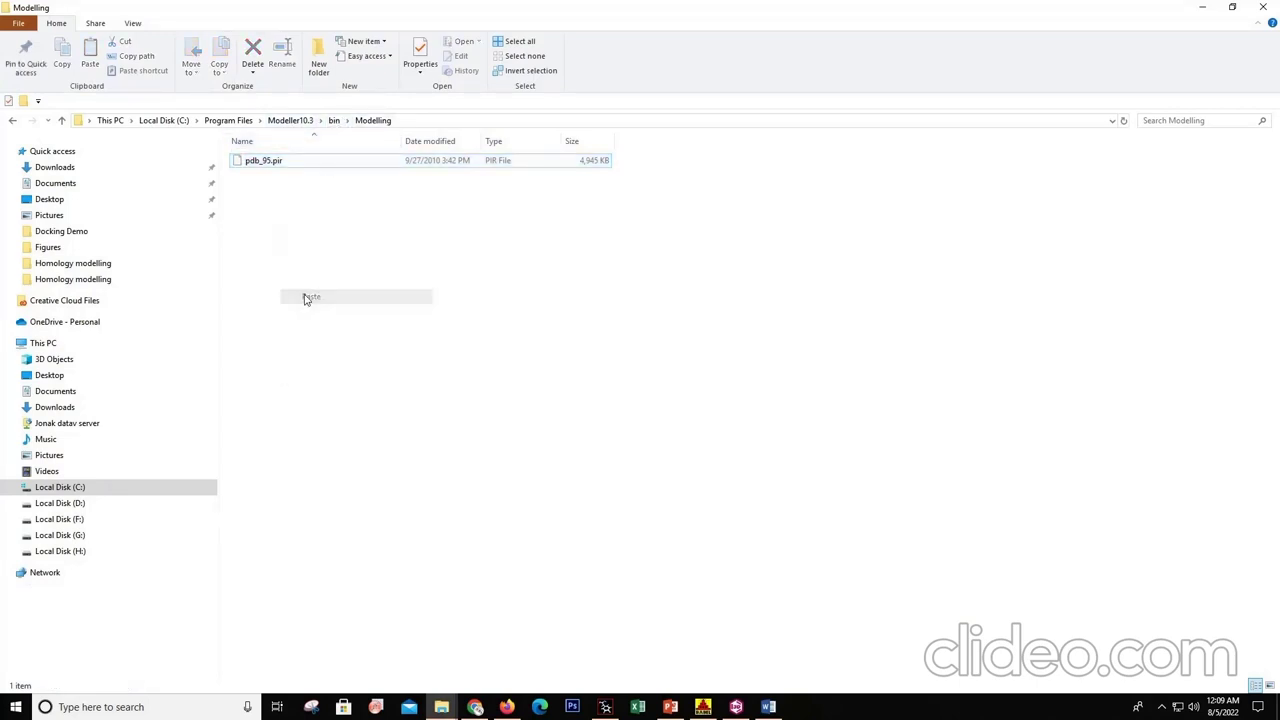
left_click(612, 268)
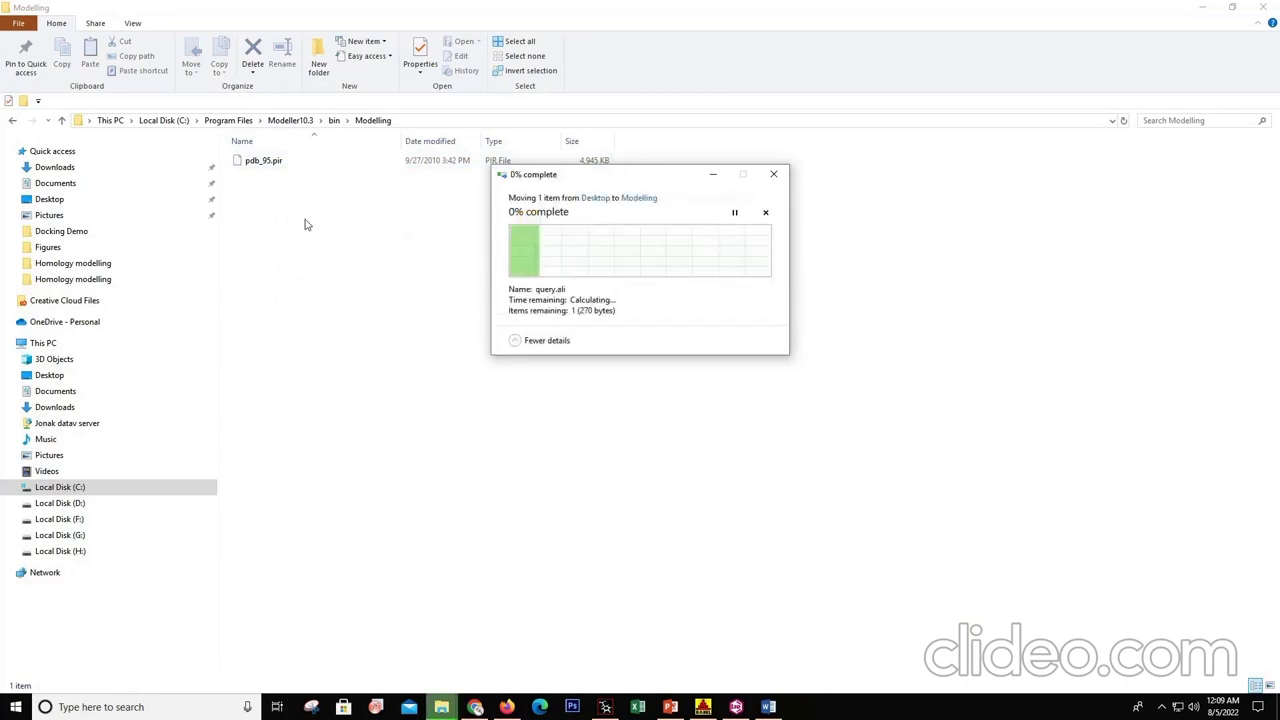
left_click(263, 208)
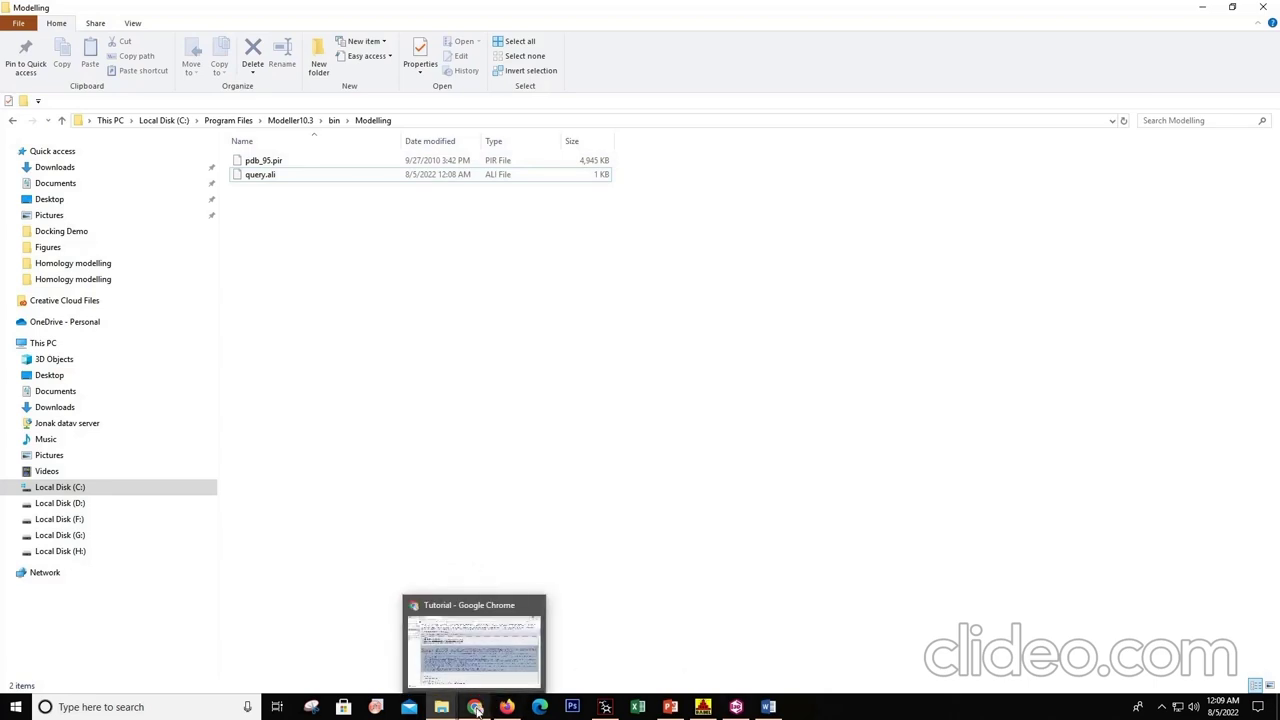
- Copy the whole build_profile.py script from the Modeller basic tutorial in Chrome
left_click(477, 708)
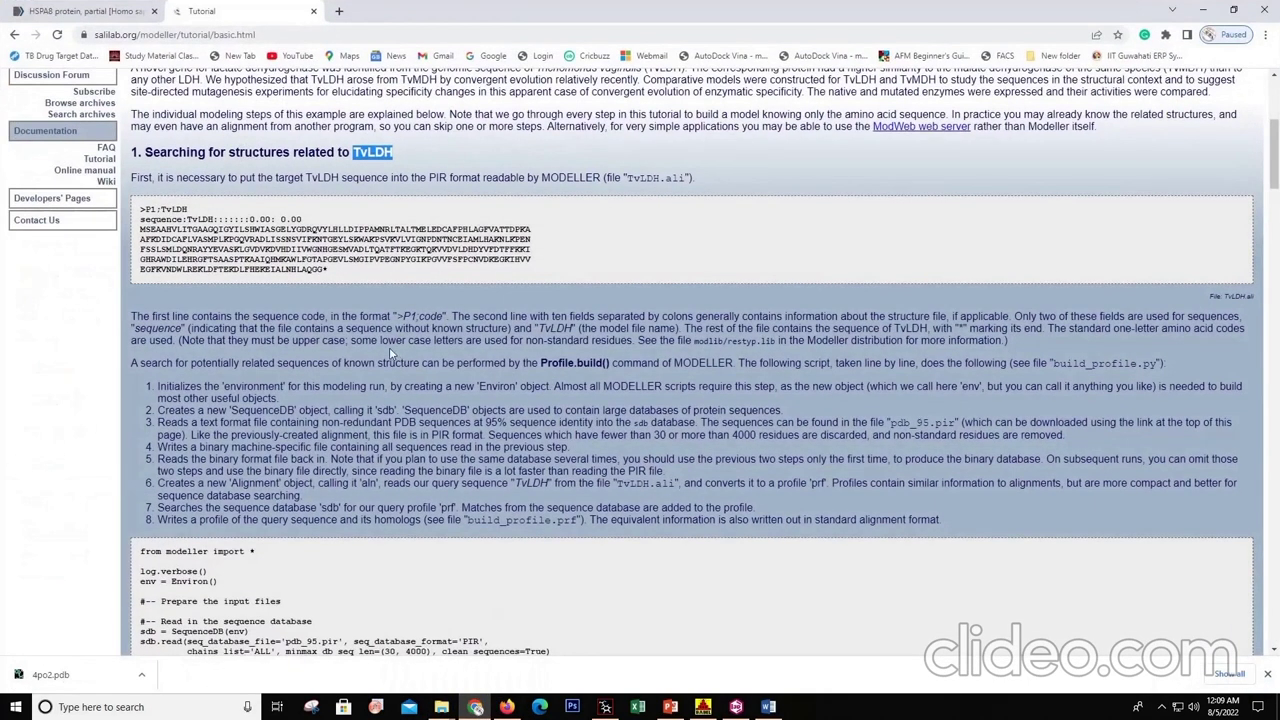
scroll(380, 340, "down", 4)
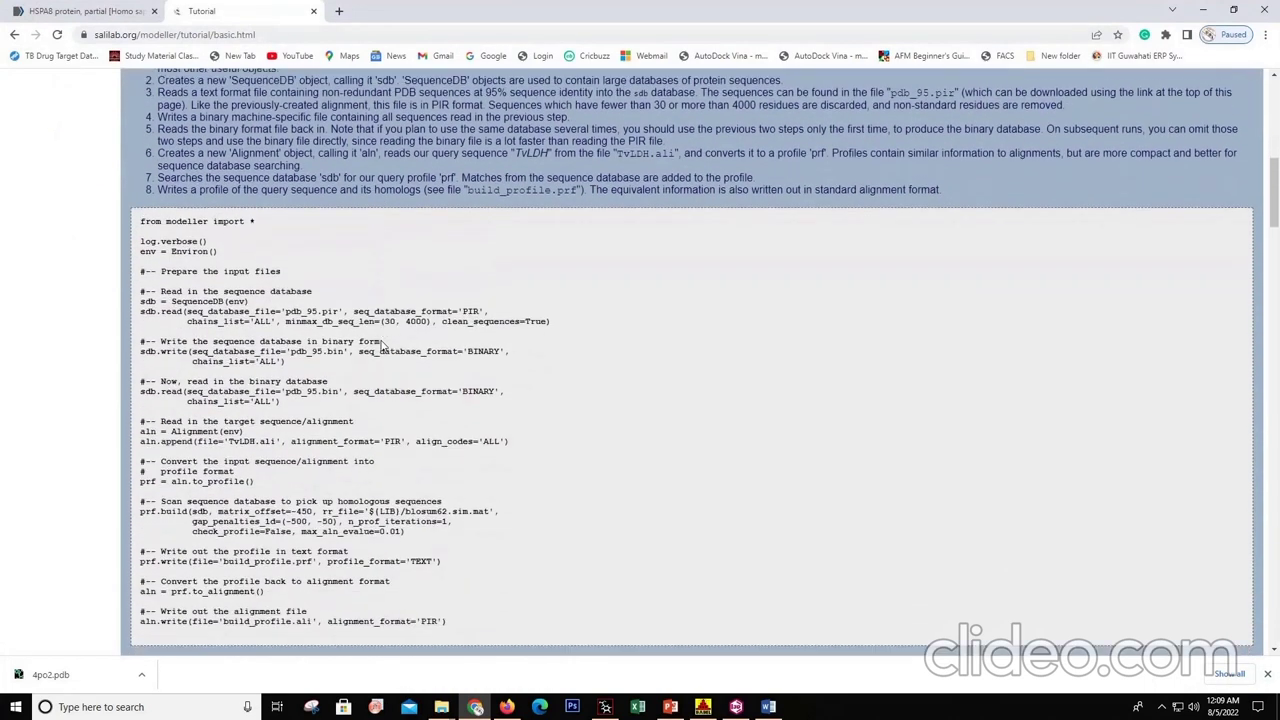
scroll(380, 345, "down", 1)
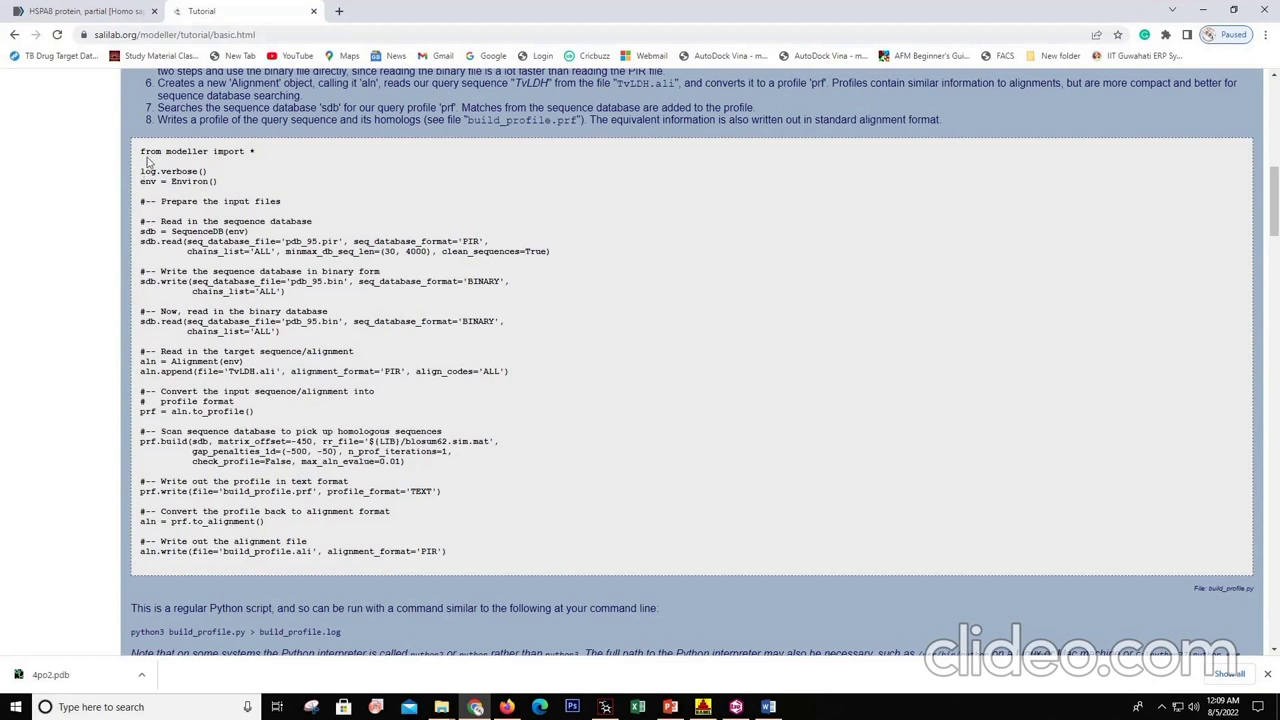
left_click_drag(142, 155, 449, 551)
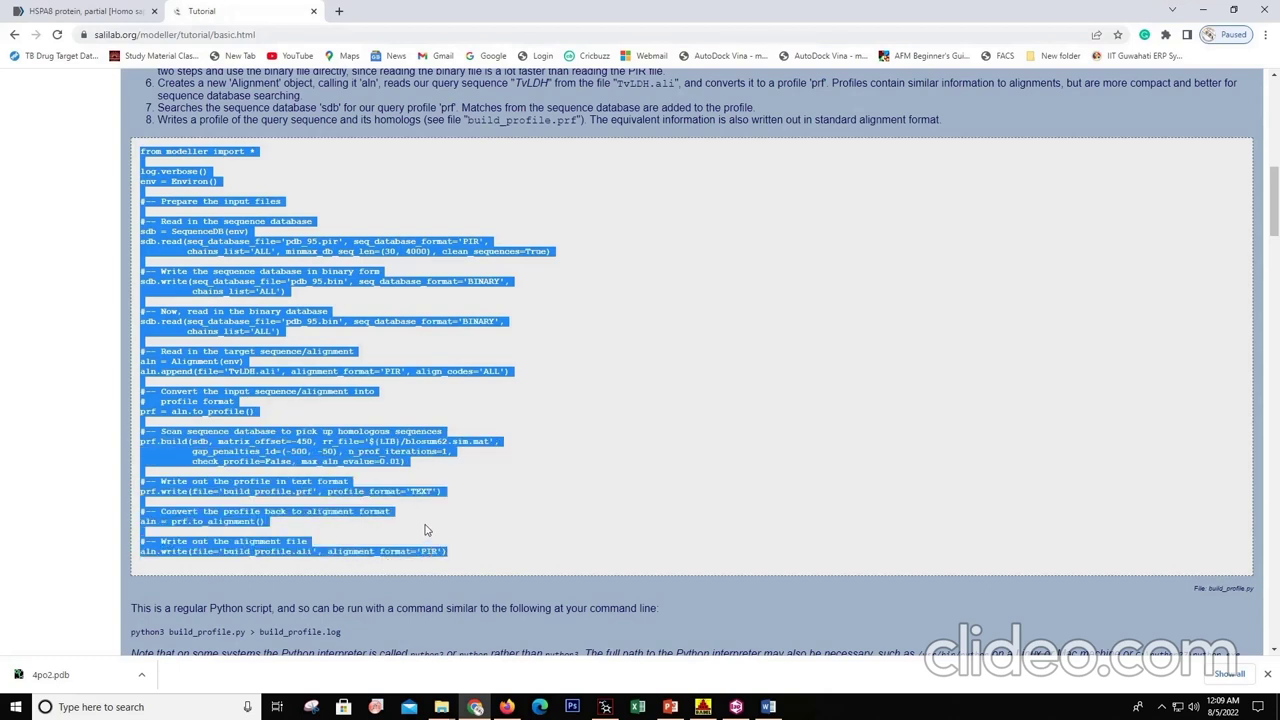
- Create a new text document on the desktop, open it in Notepad and paste the copied build_profile script
left_click(1202, 12)
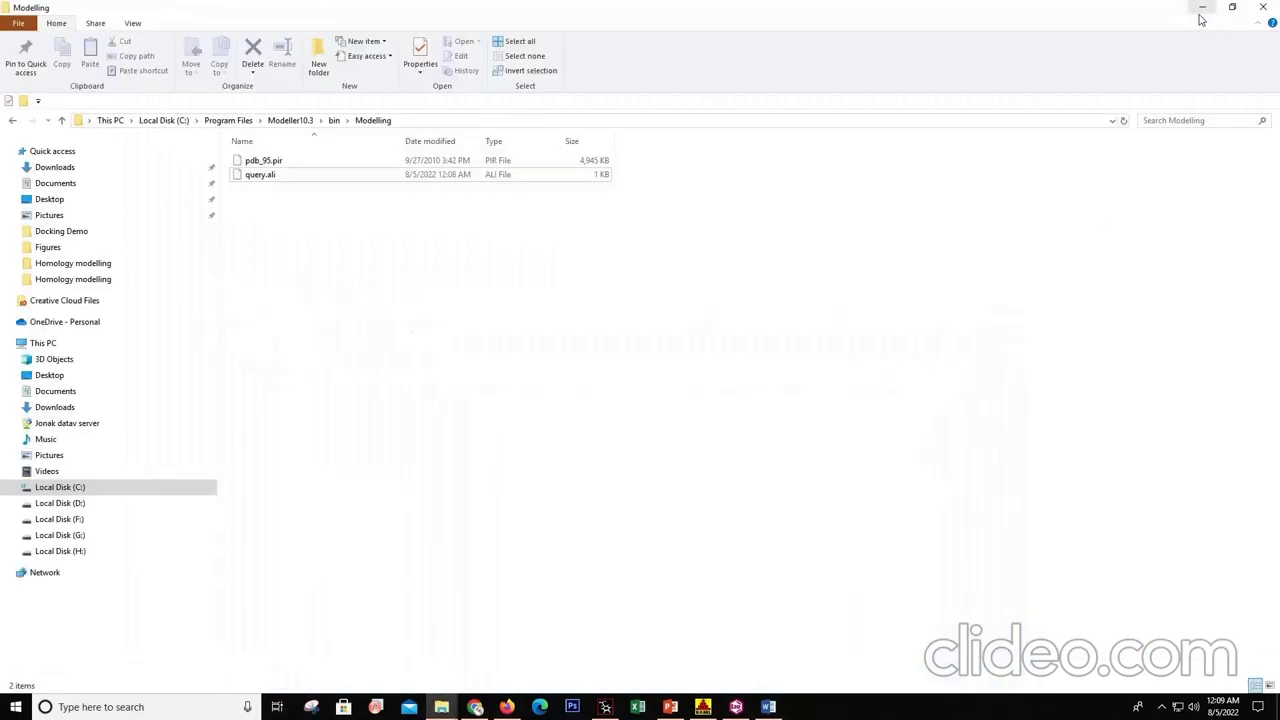
left_click(1201, 12)
right_click(718, 68)
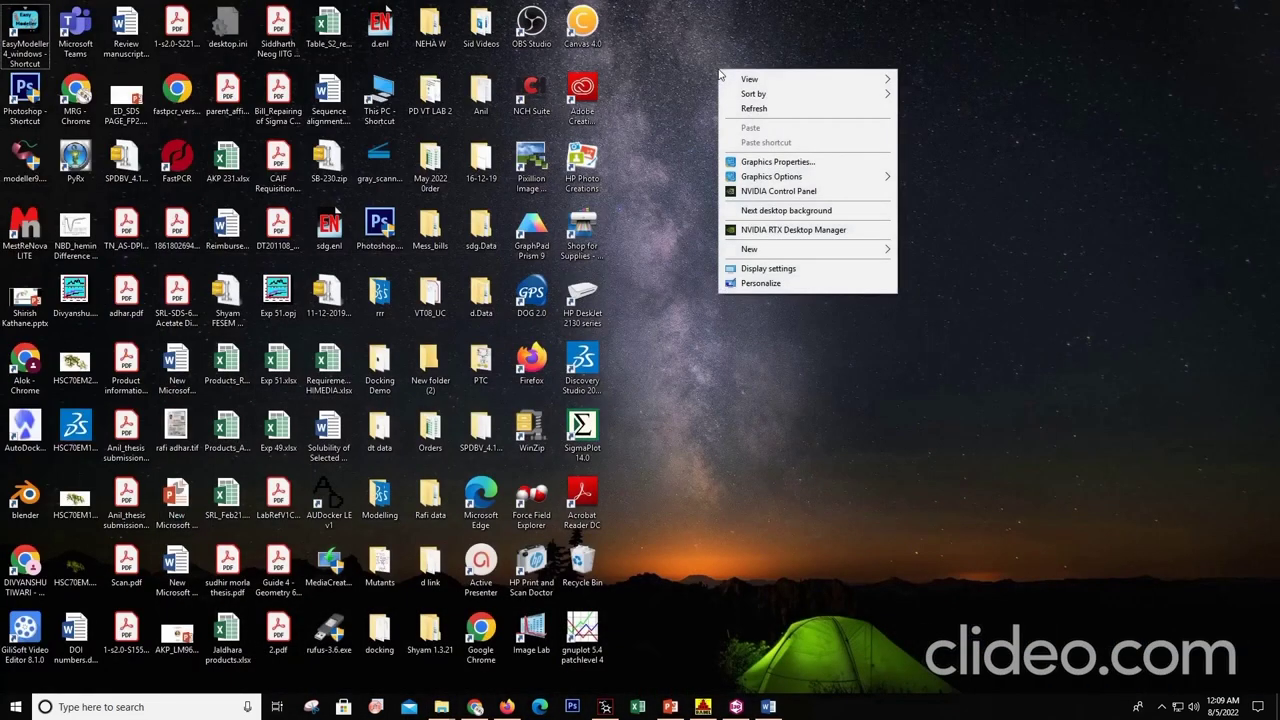
mouse_move(885, 252)
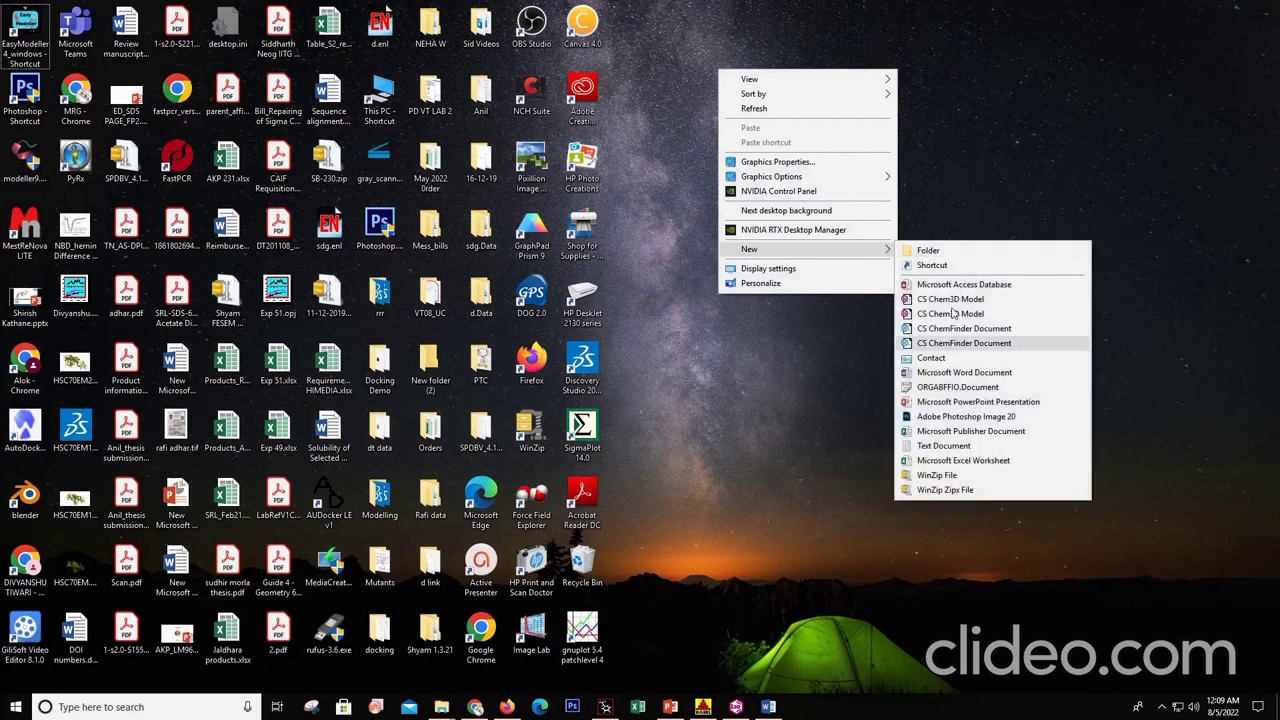
left_click(944, 446)
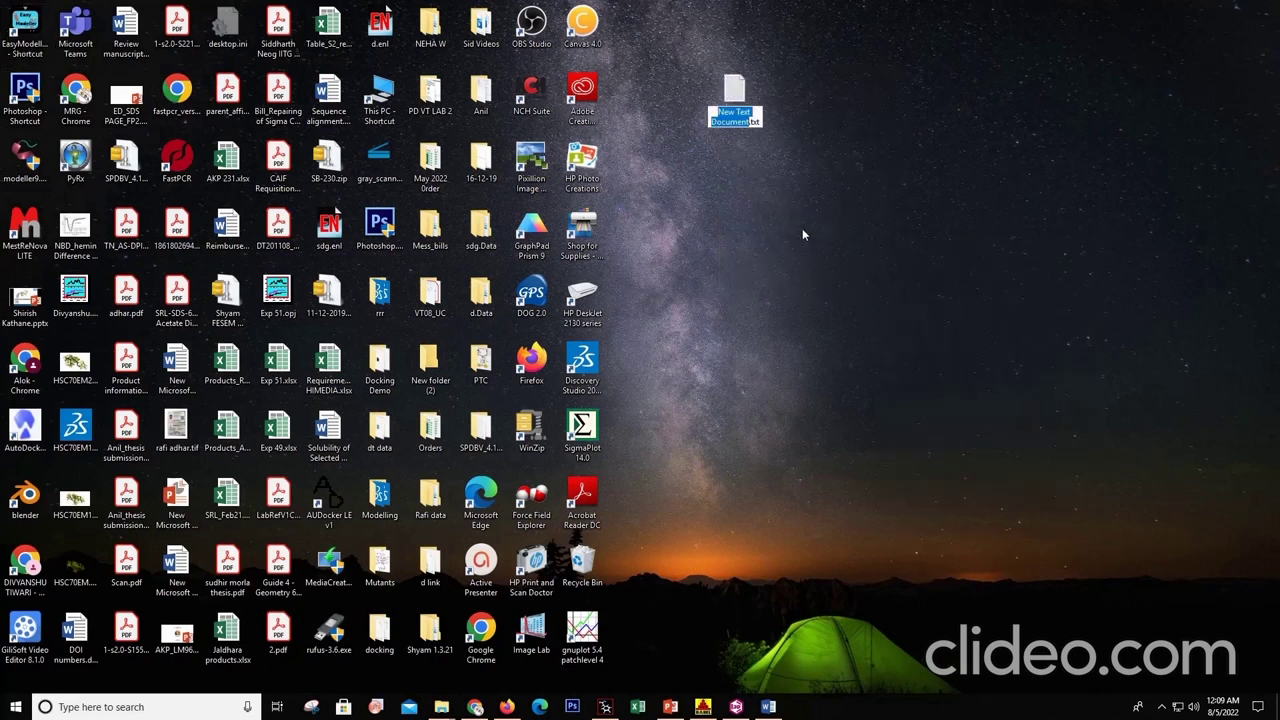
left_click(742, 93)
double_click(742, 93)
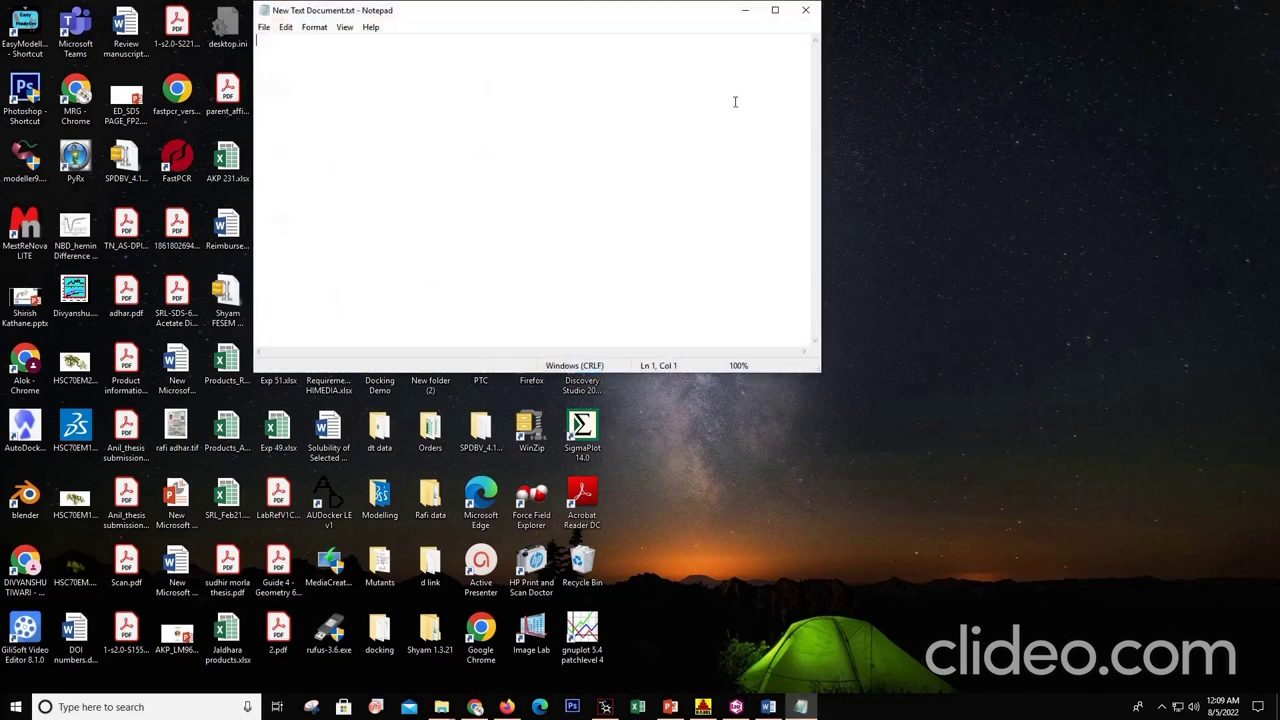
left_click(776, 11)
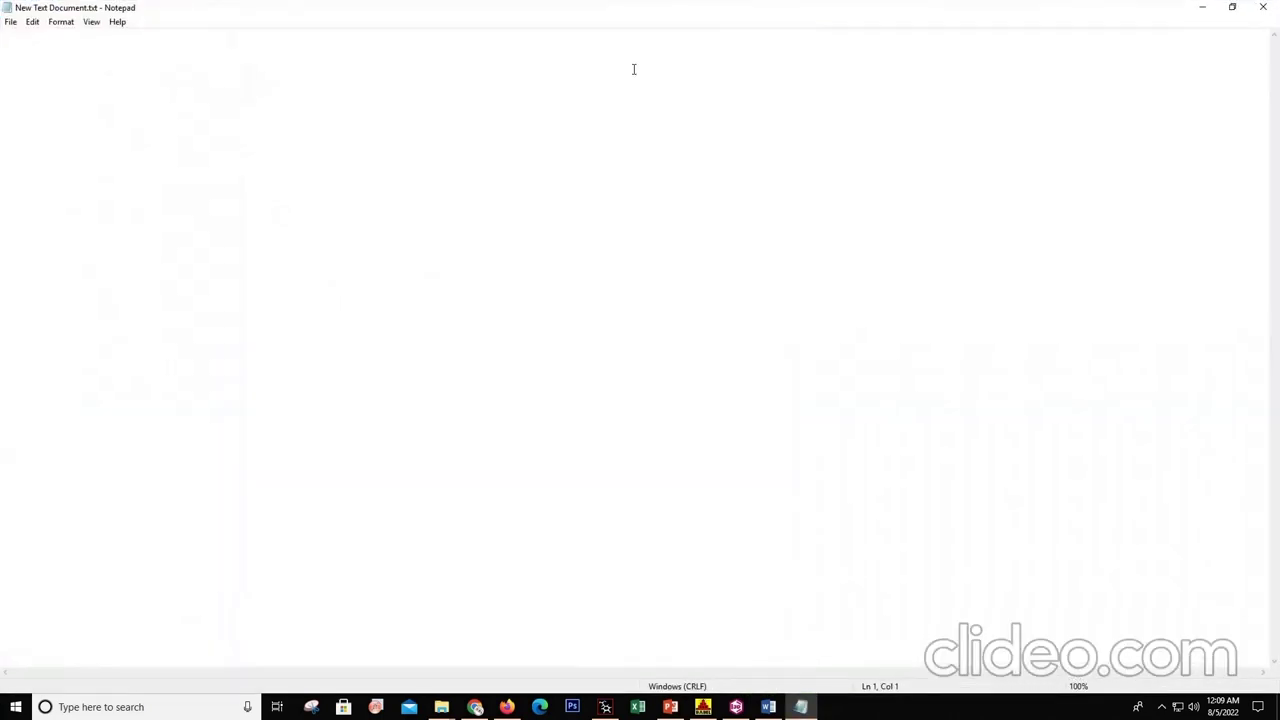
key("ctrl+v")
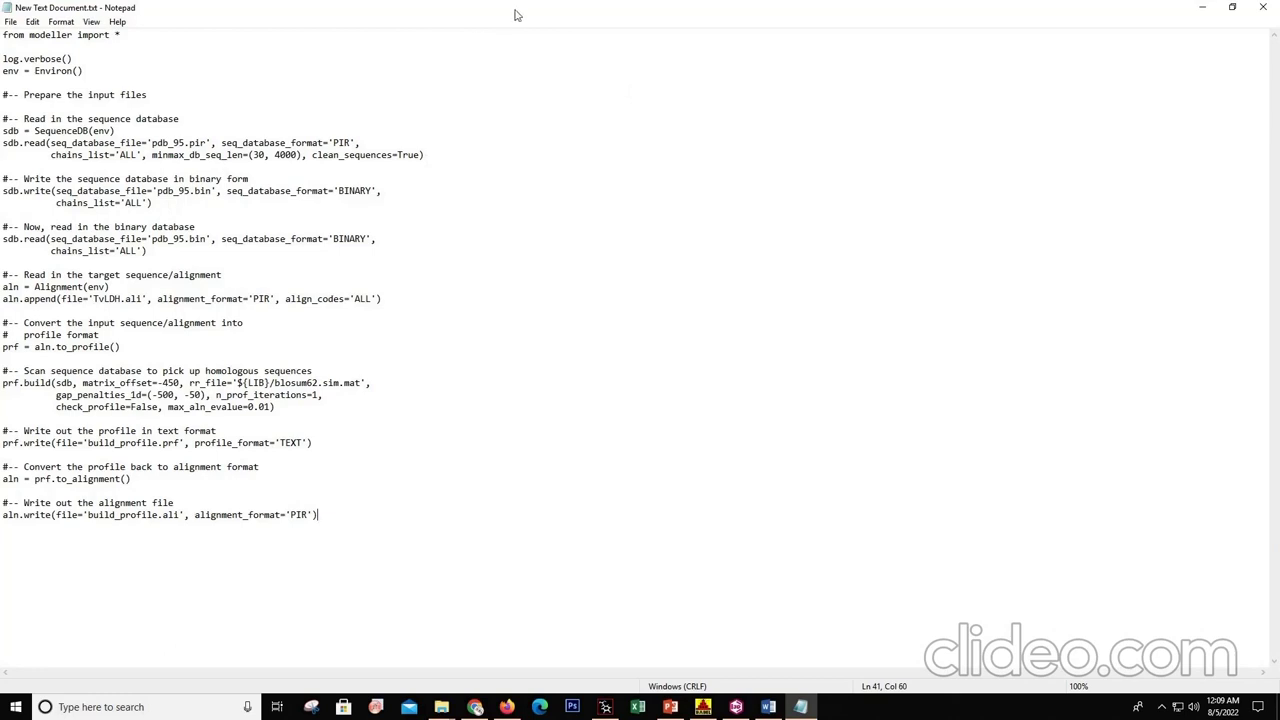
double_click(509, 11)
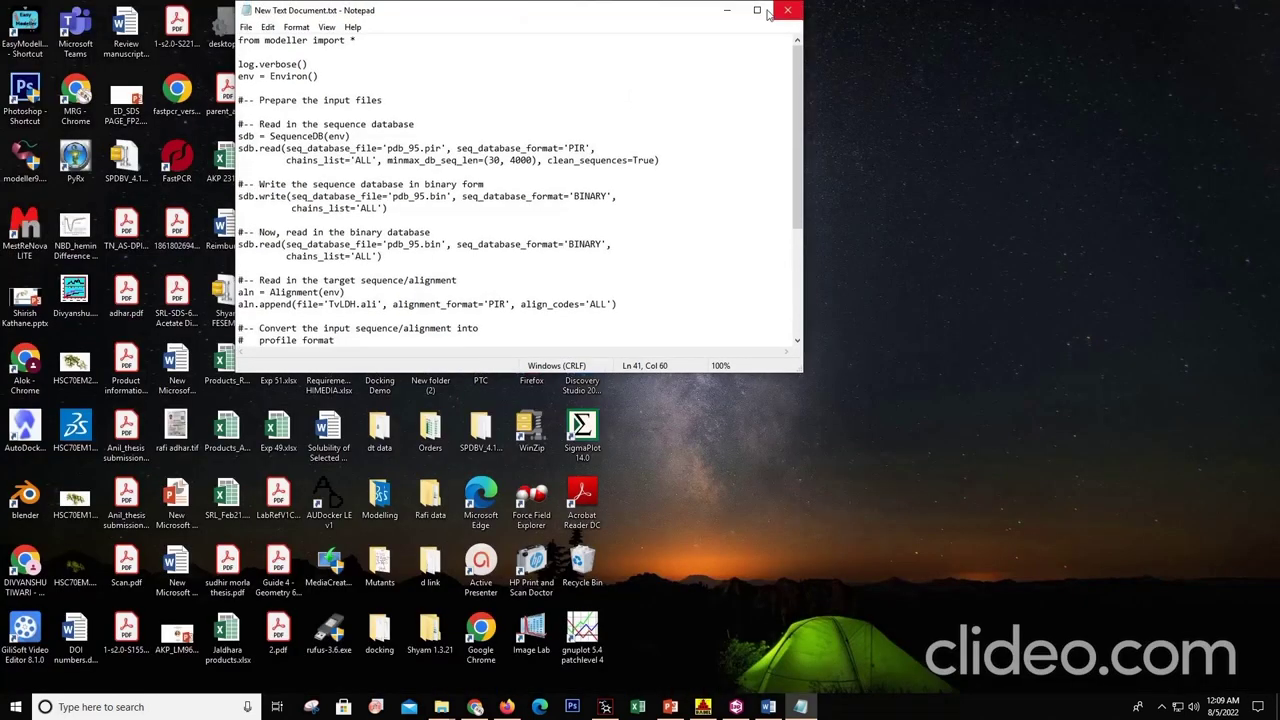
left_click(758, 11)
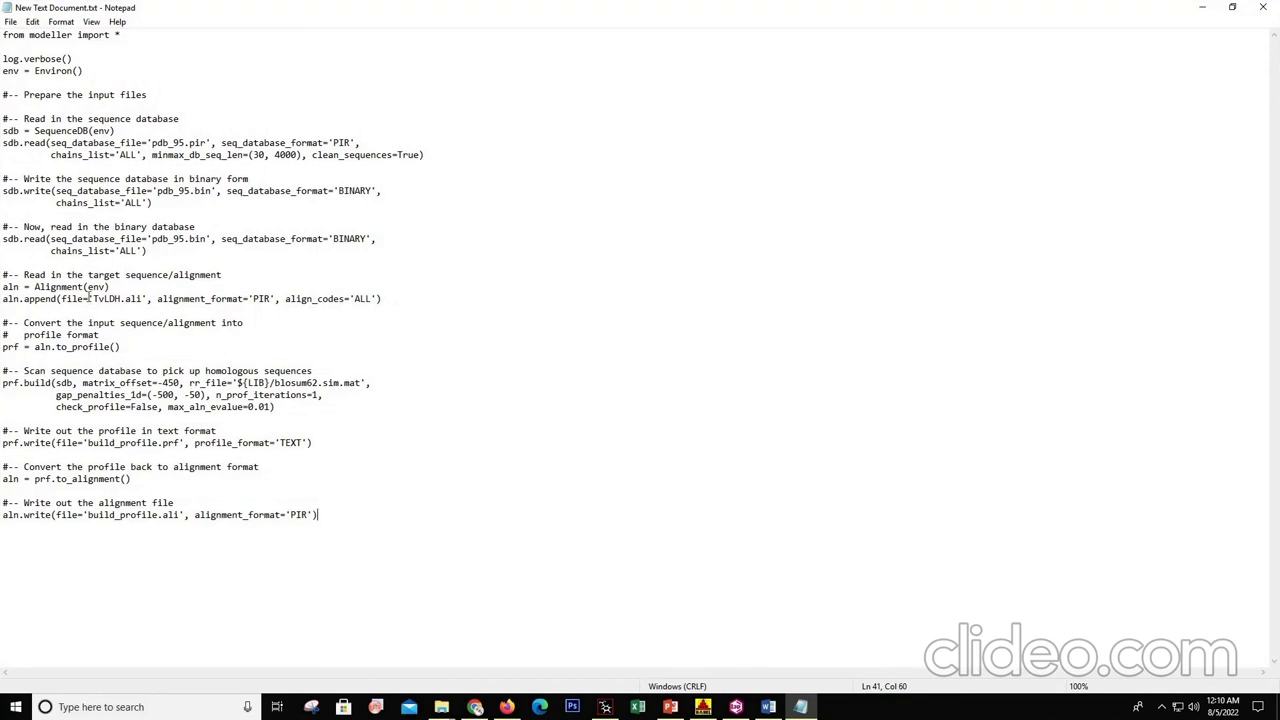
- Replace every case-matched TvLDH in the script with query so that the alignment is read from query.ali
left_click_drag(91, 298, 122, 298)
right_click(103, 300)
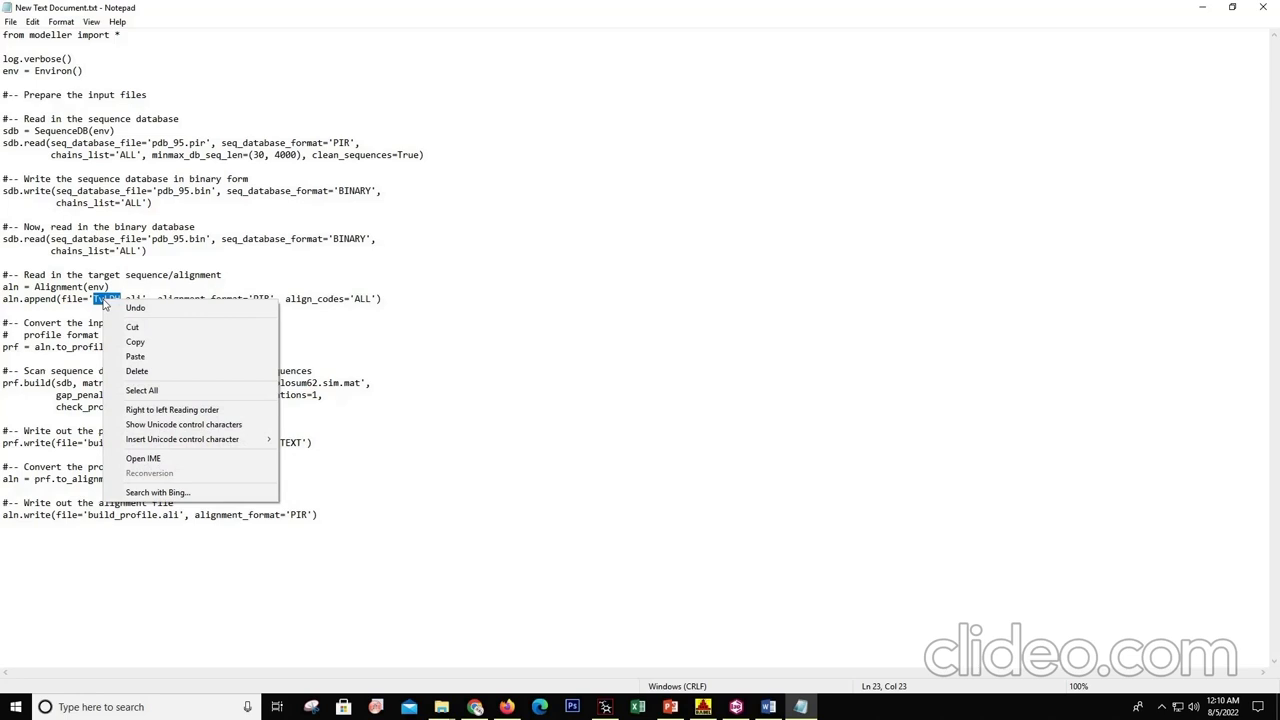
left_click(76, 314)
left_click_drag(93, 298, 122, 299)
left_click(33, 22)
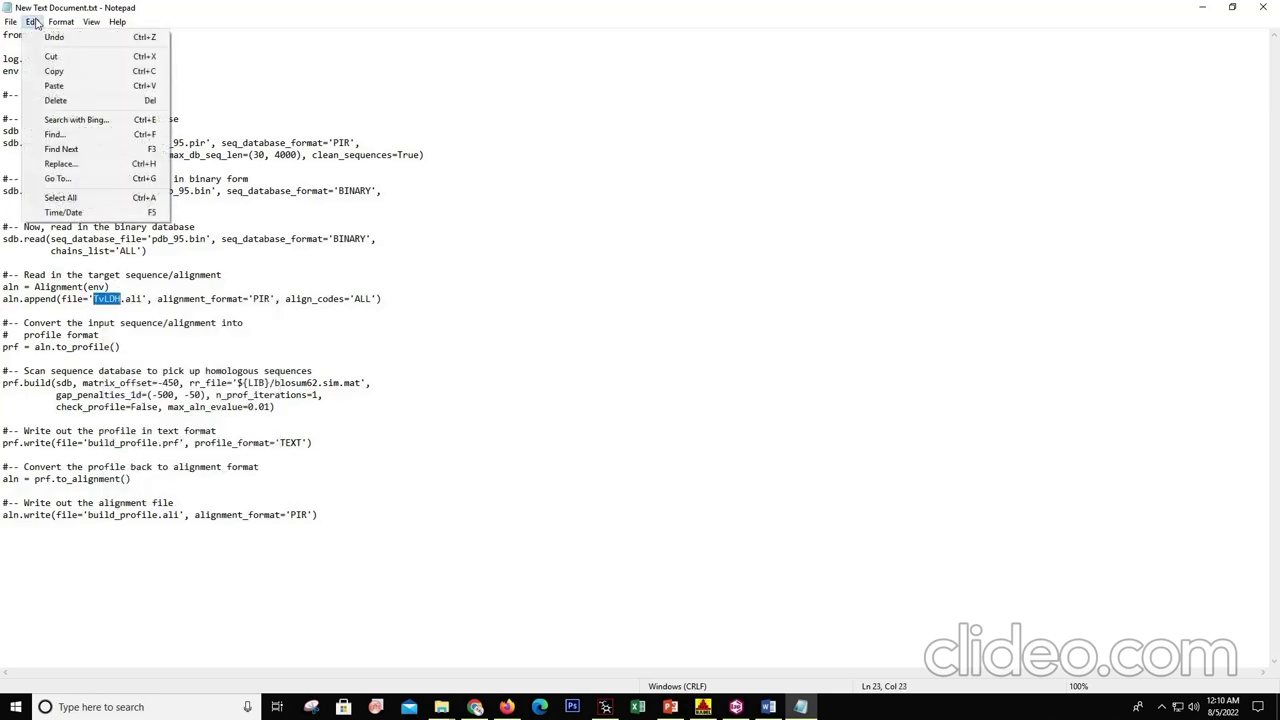
left_click(60, 163)
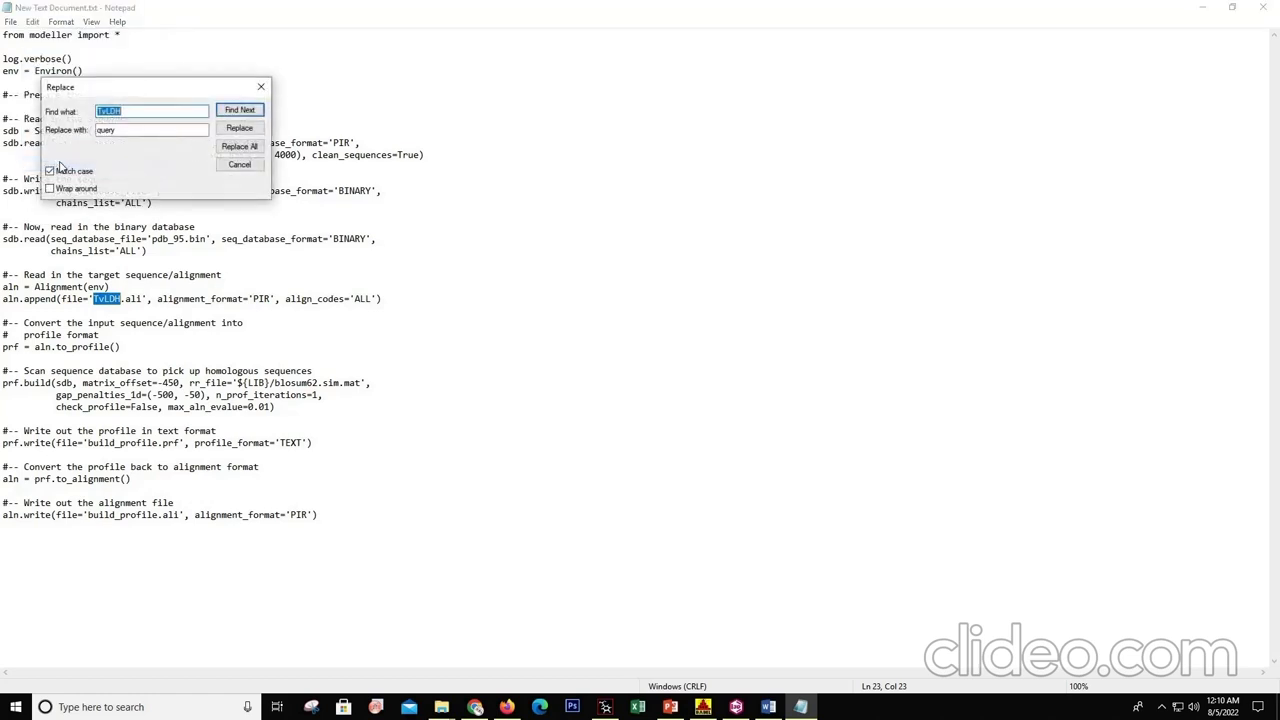
left_click(239, 146)
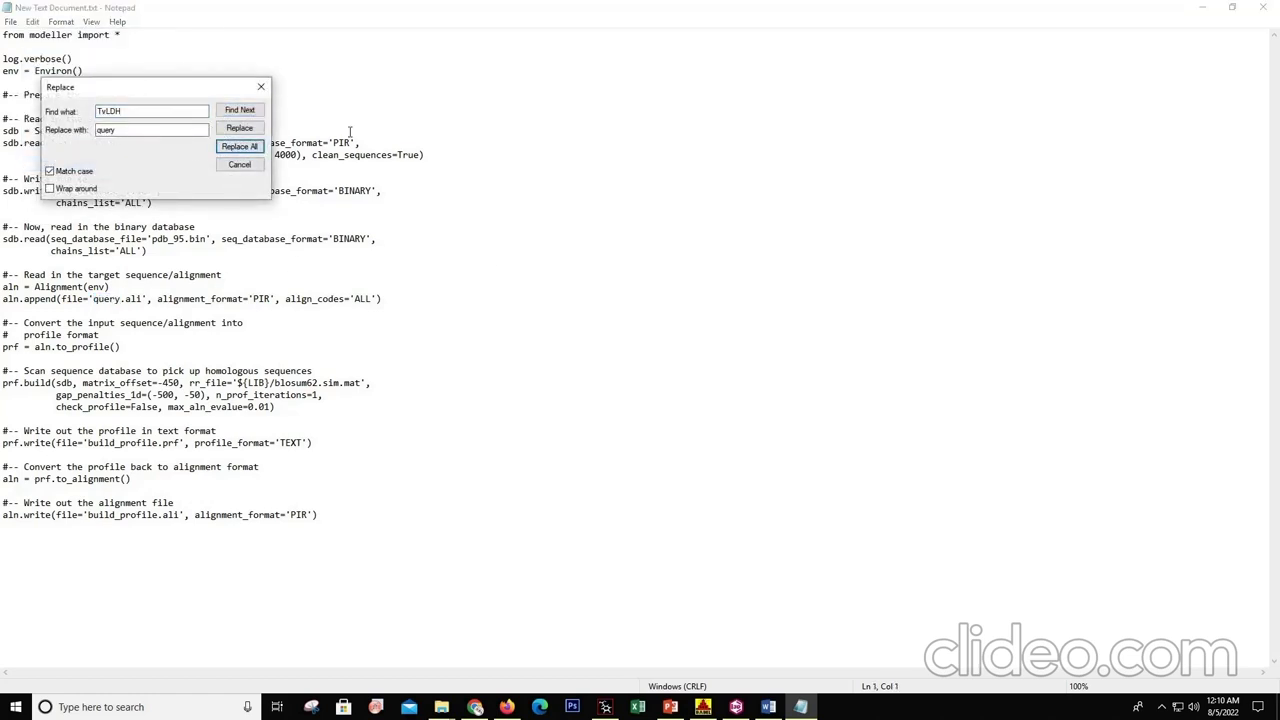
left_click(259, 89)
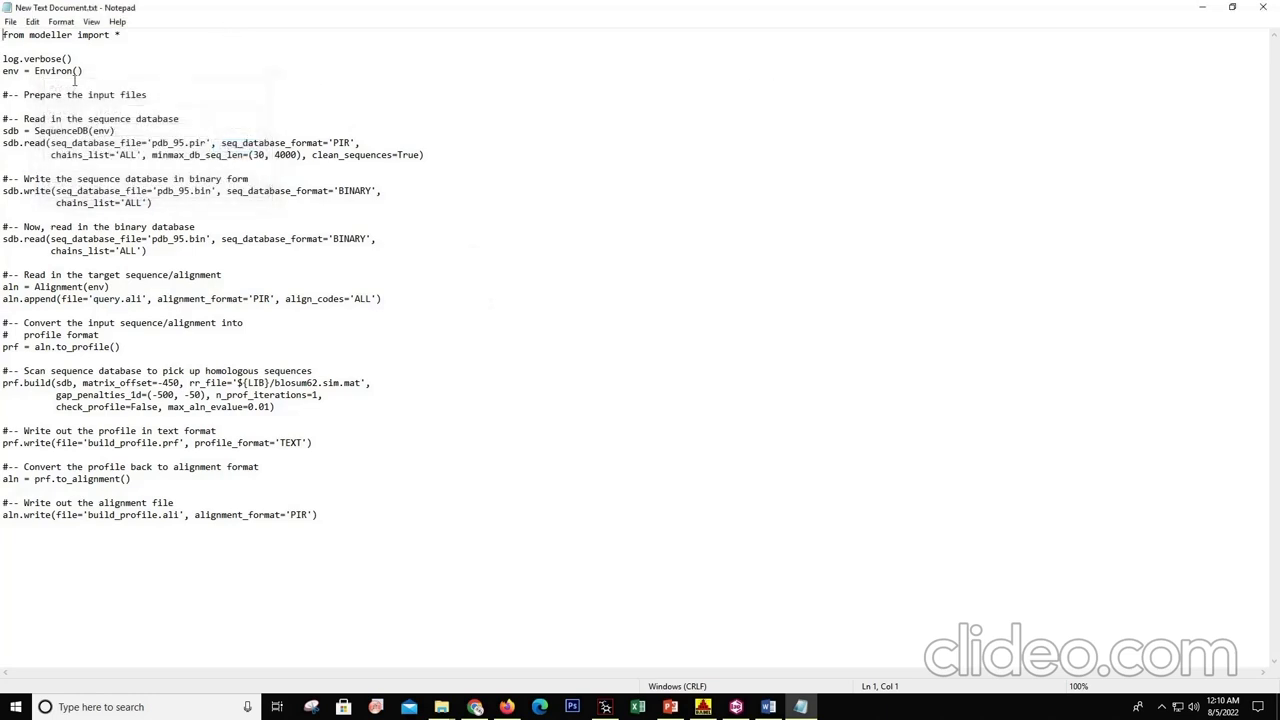
- Save the edited script to the desktop as script1.py and close Notepad
left_click(10, 23)
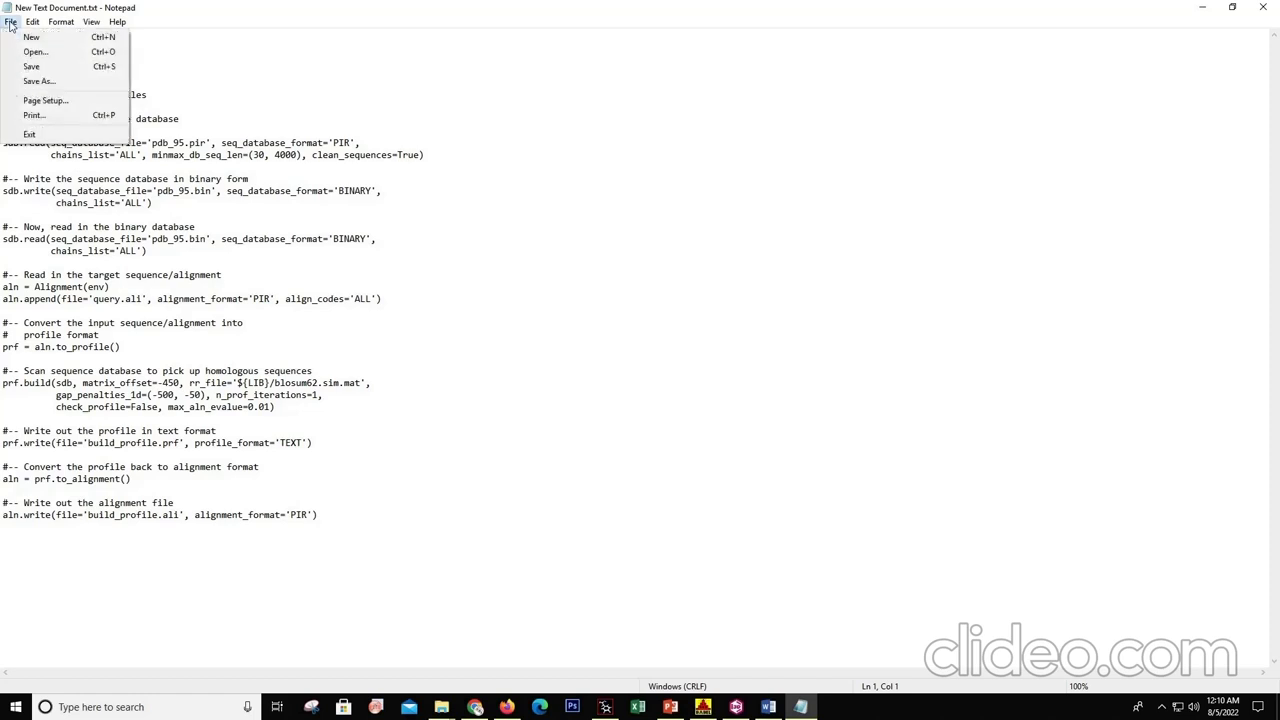
left_click(44, 85)
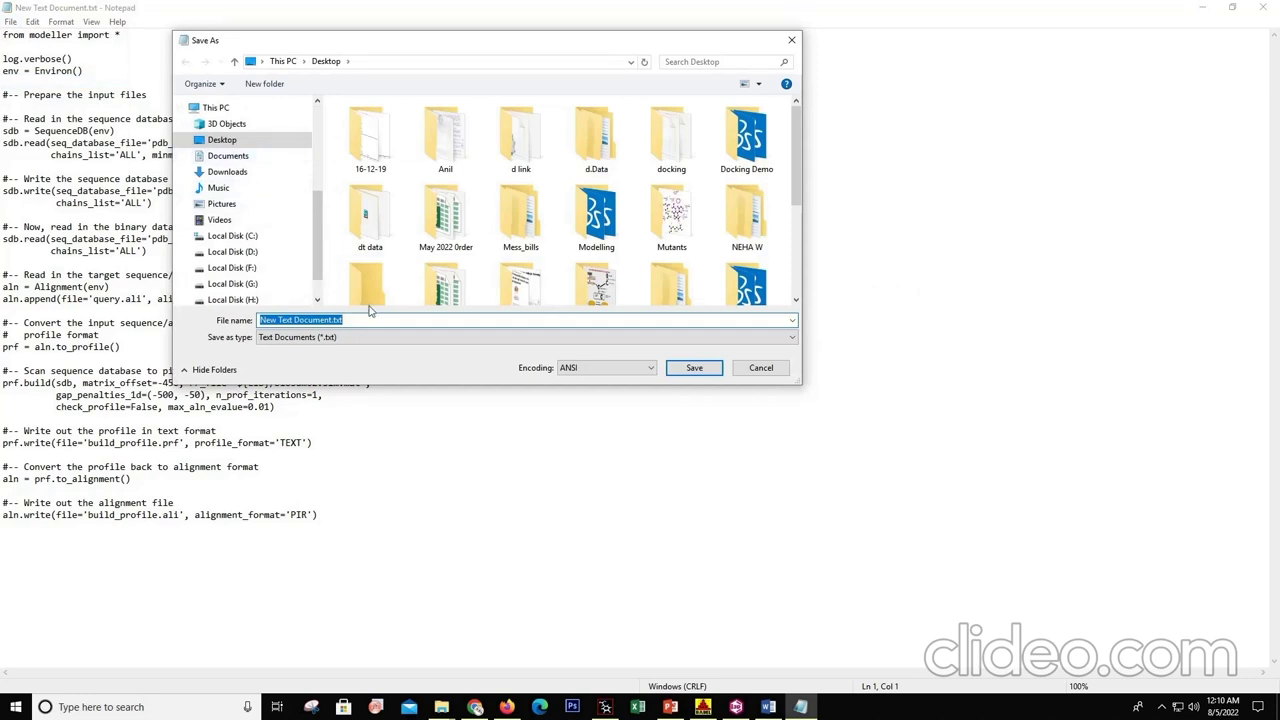
type("sc")
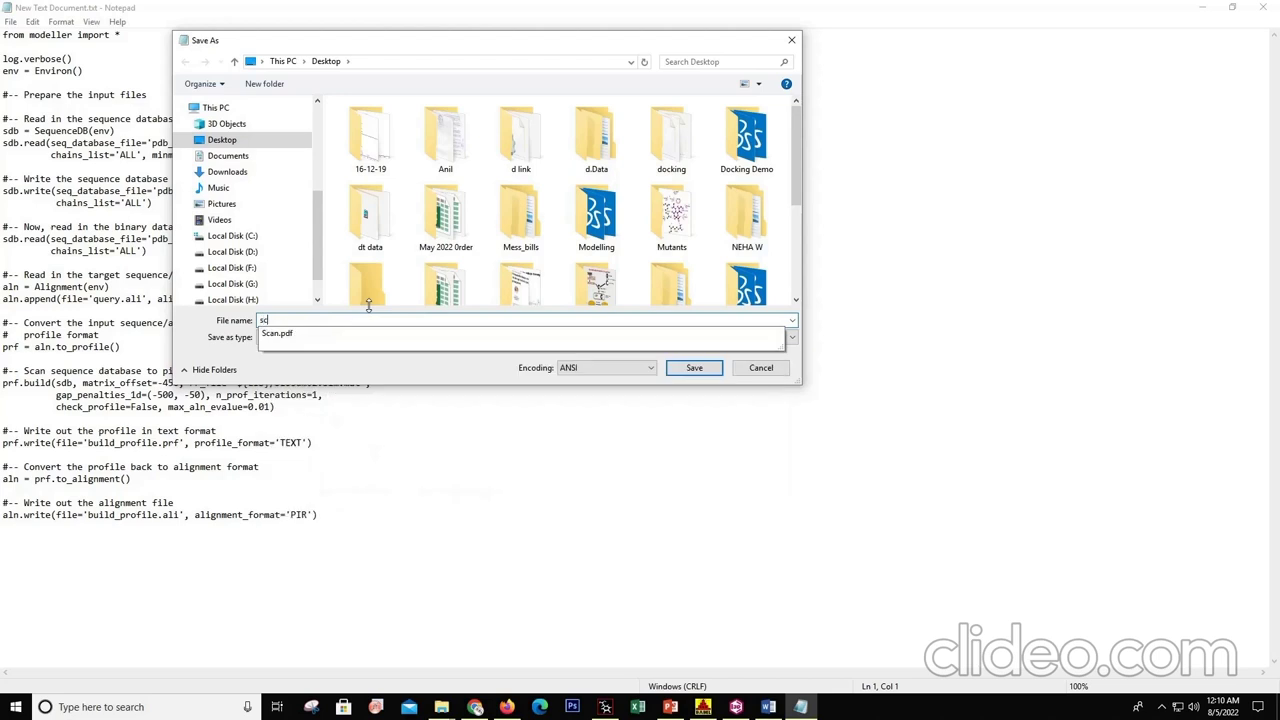
type("ript1")
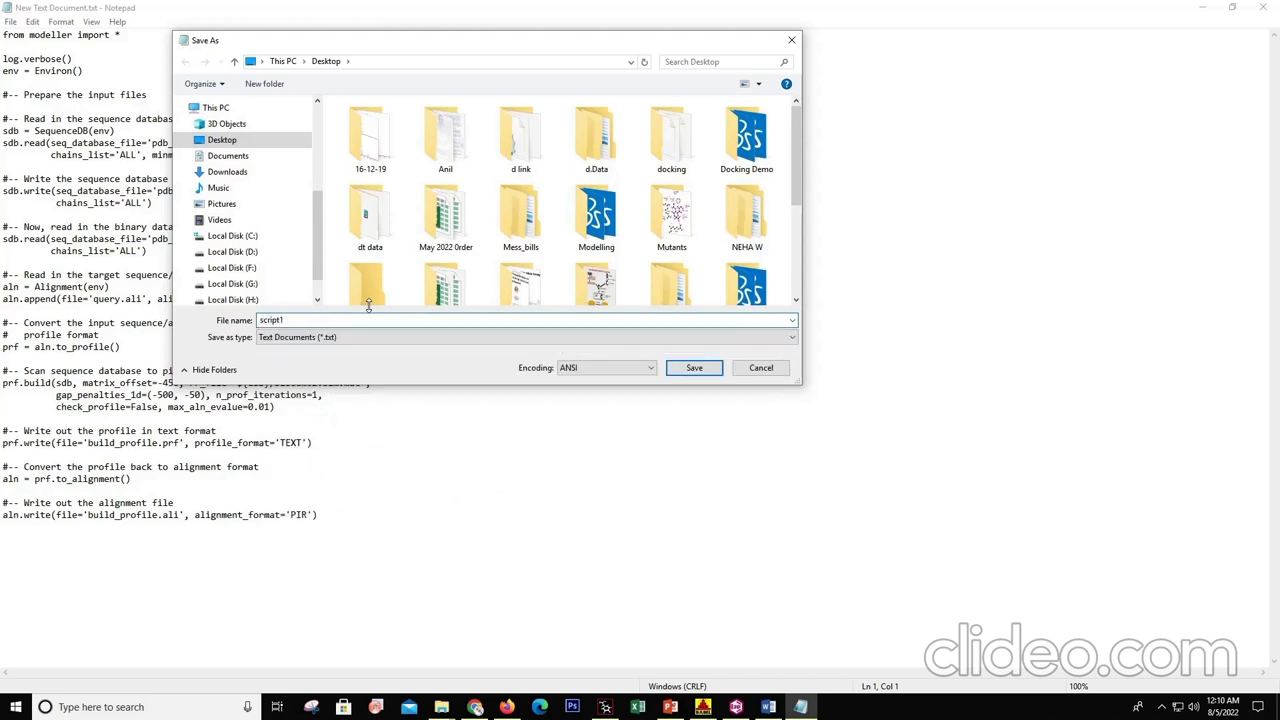
type(".py")
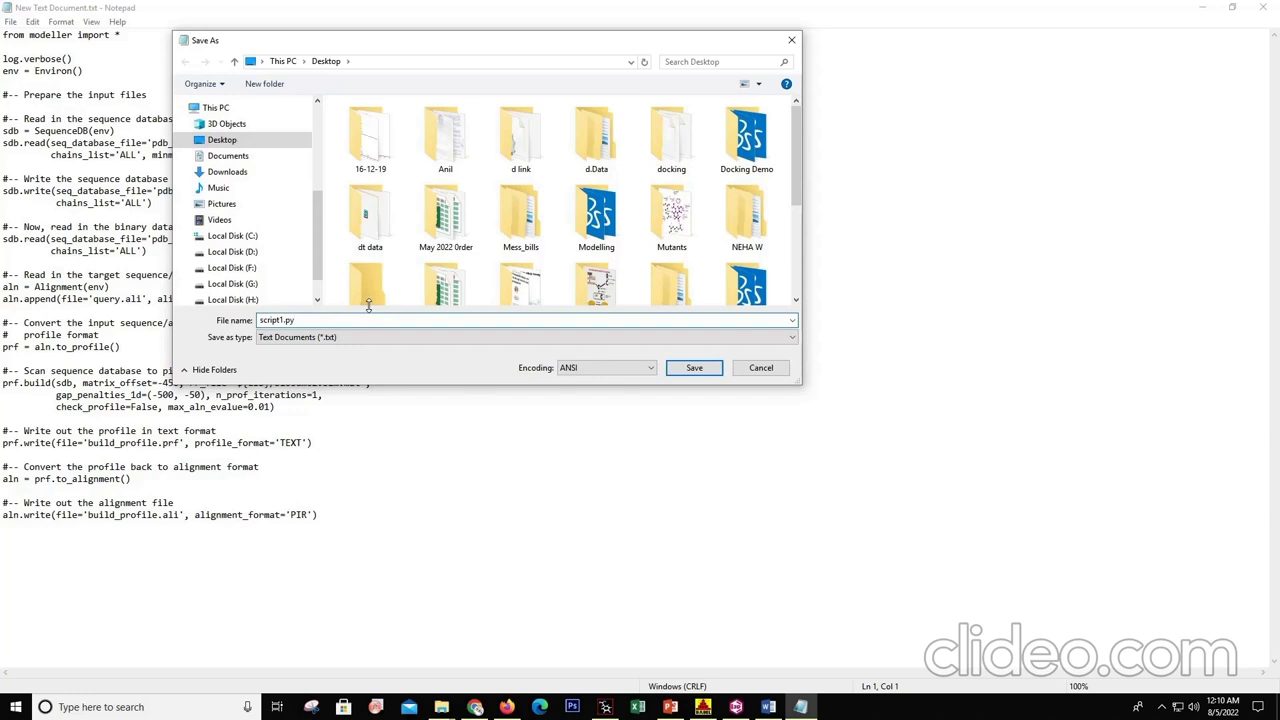
left_click(695, 368)
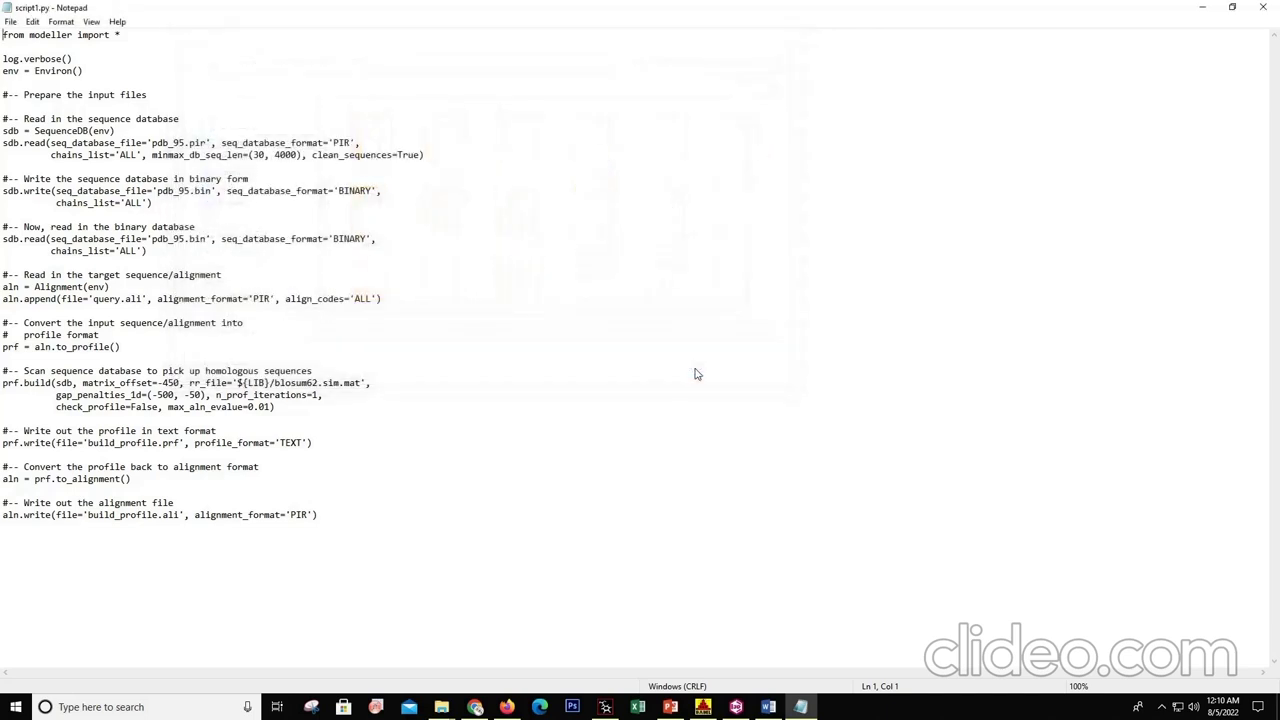
left_click(1262, 8)
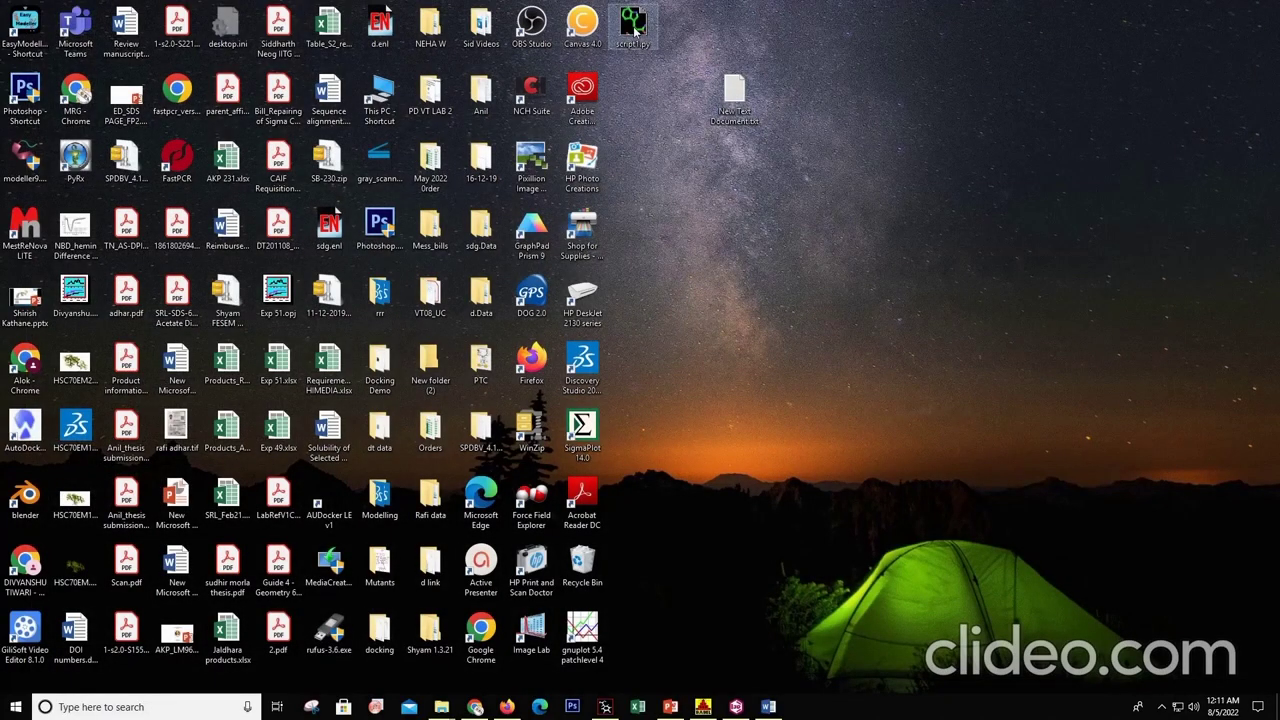
- Delete the leftover New Text Document.txt from the desktop
left_click(646, 48)
left_click(733, 95)
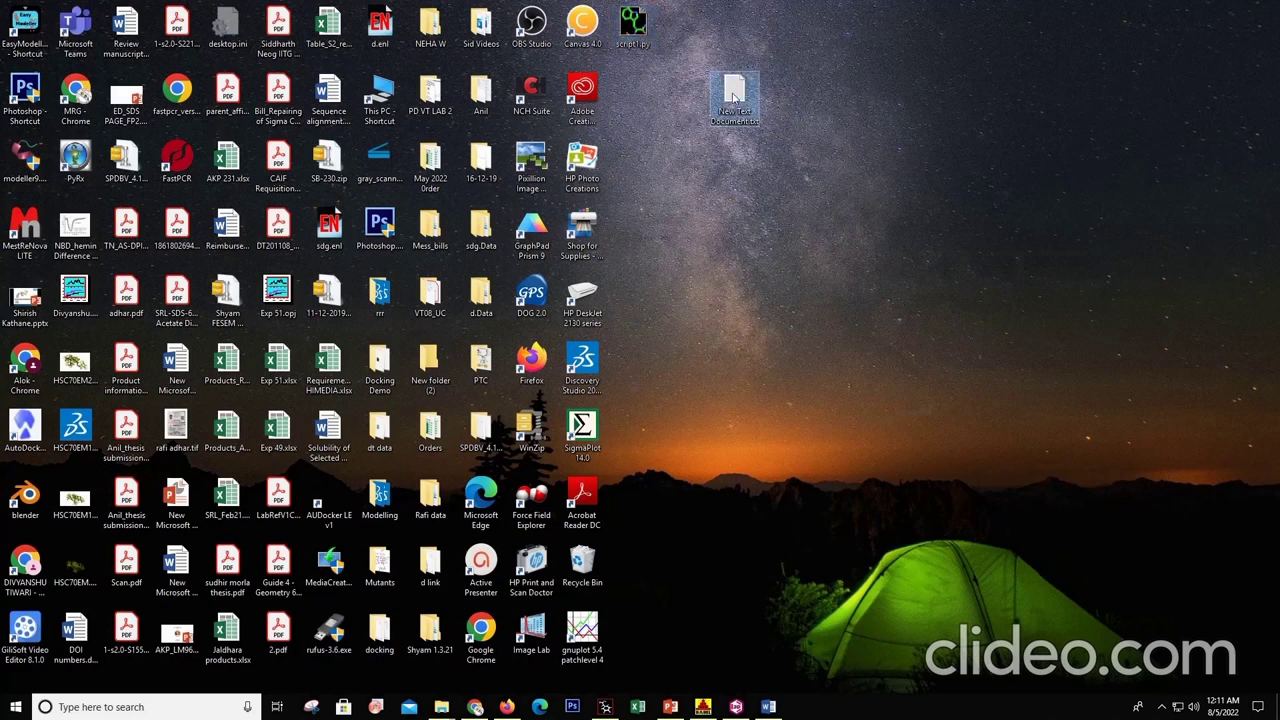
key("Delete")
key("Return")
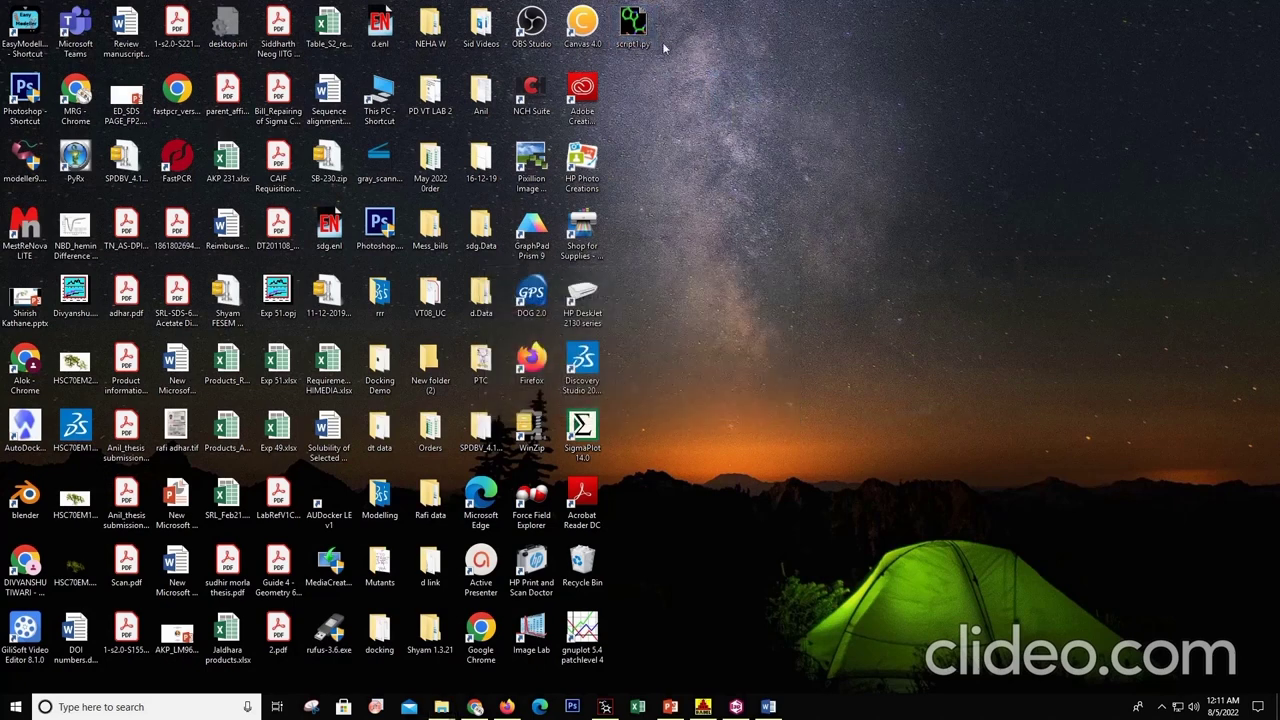
- Move script1.py from the desktop into the Modelling folder under Modeller10.3\bin, granting the administrator permission requested
right_click(638, 22)
left_click(669, 280)
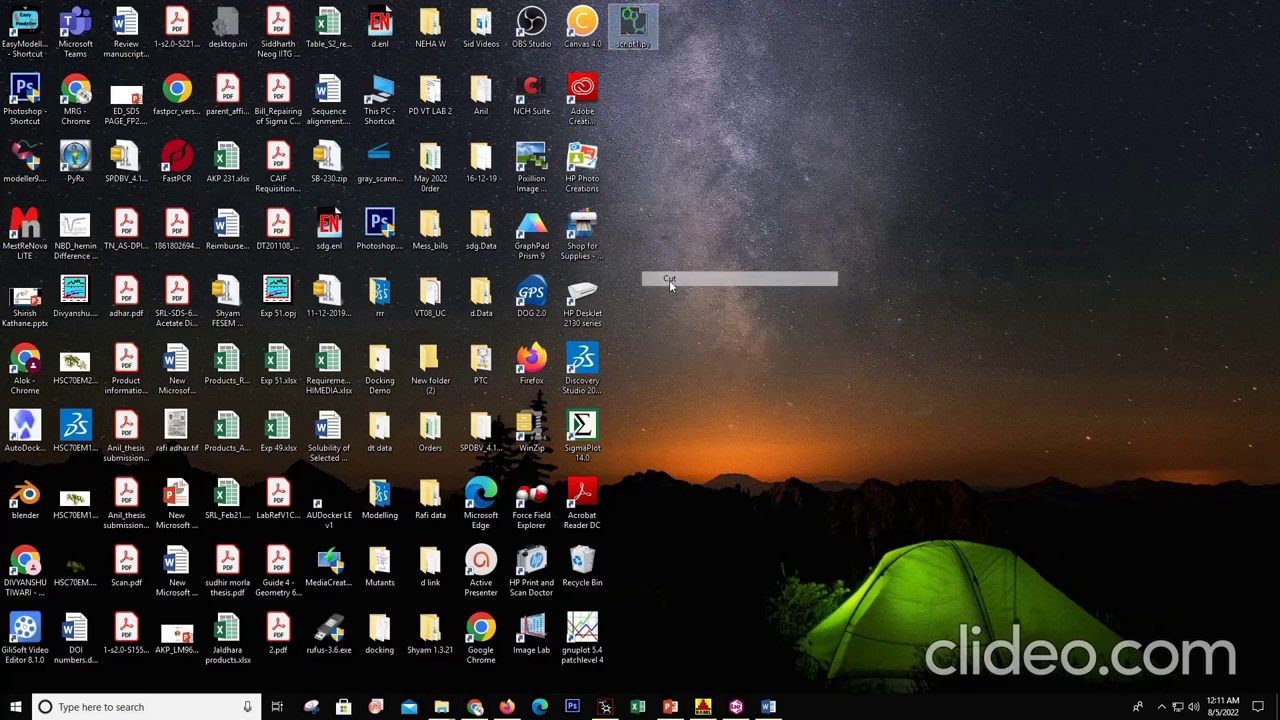
mouse_move(441, 707)
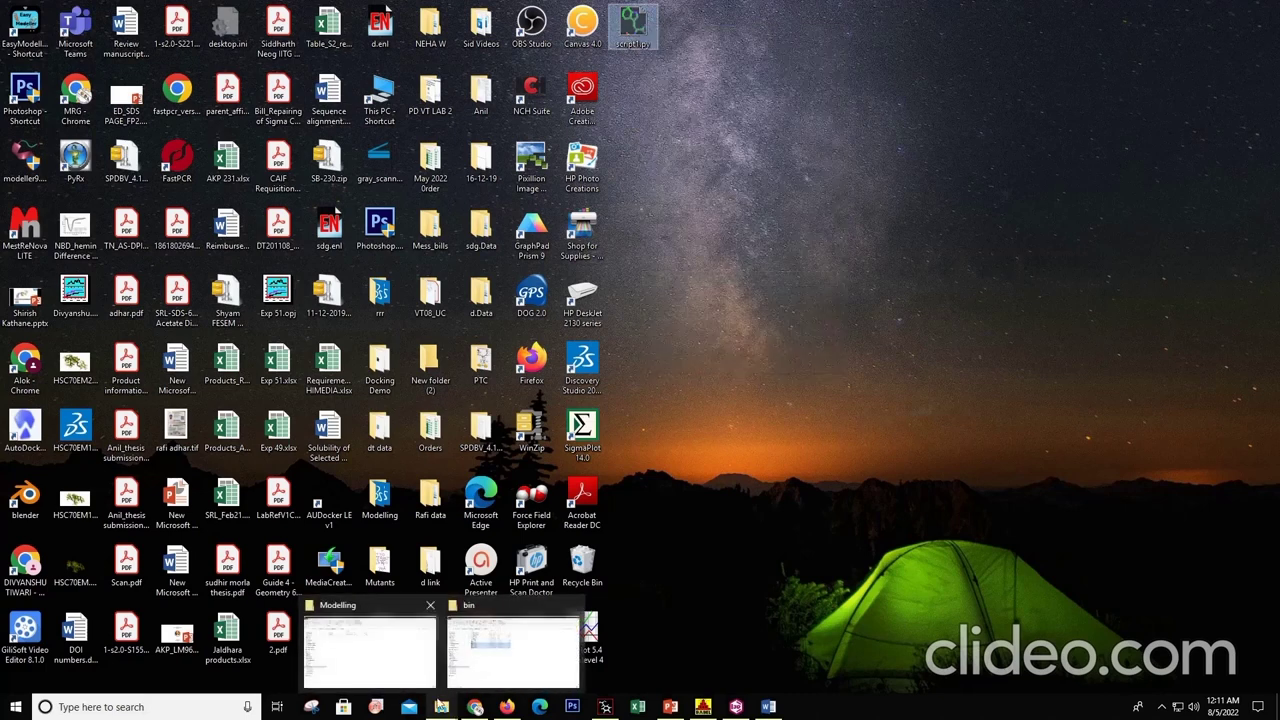
left_click(391, 651)
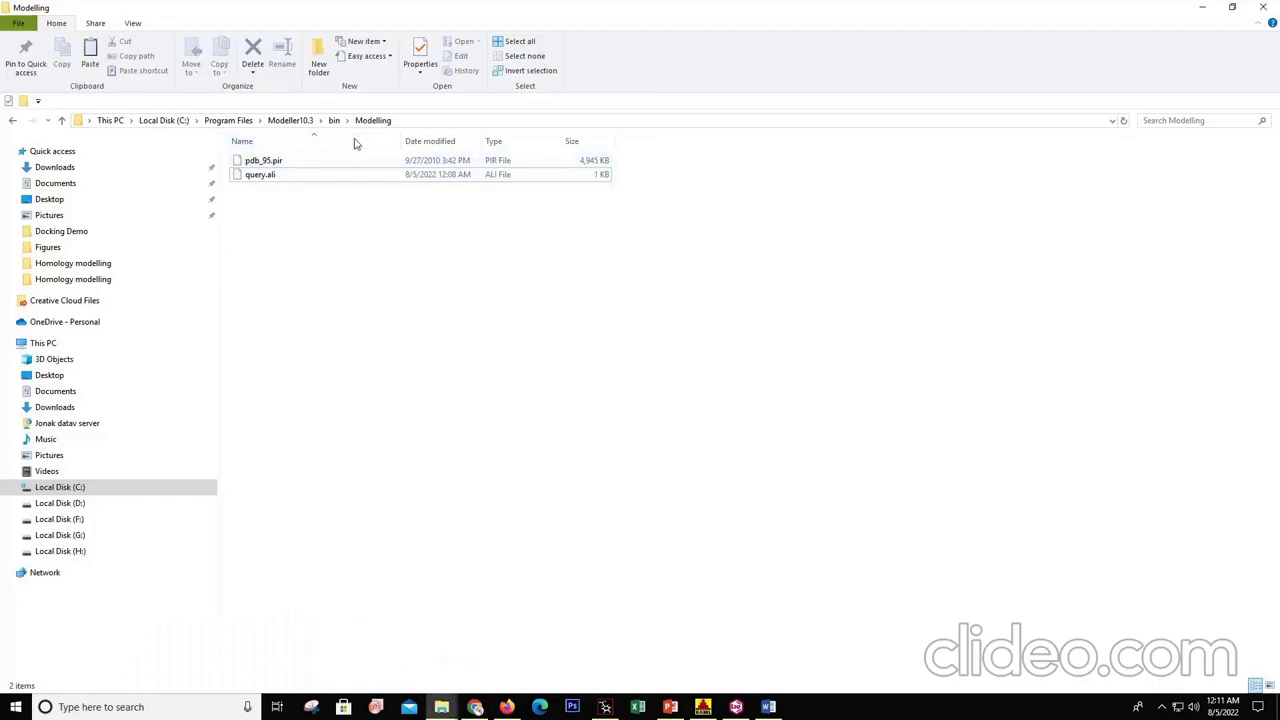
right_click(266, 237)
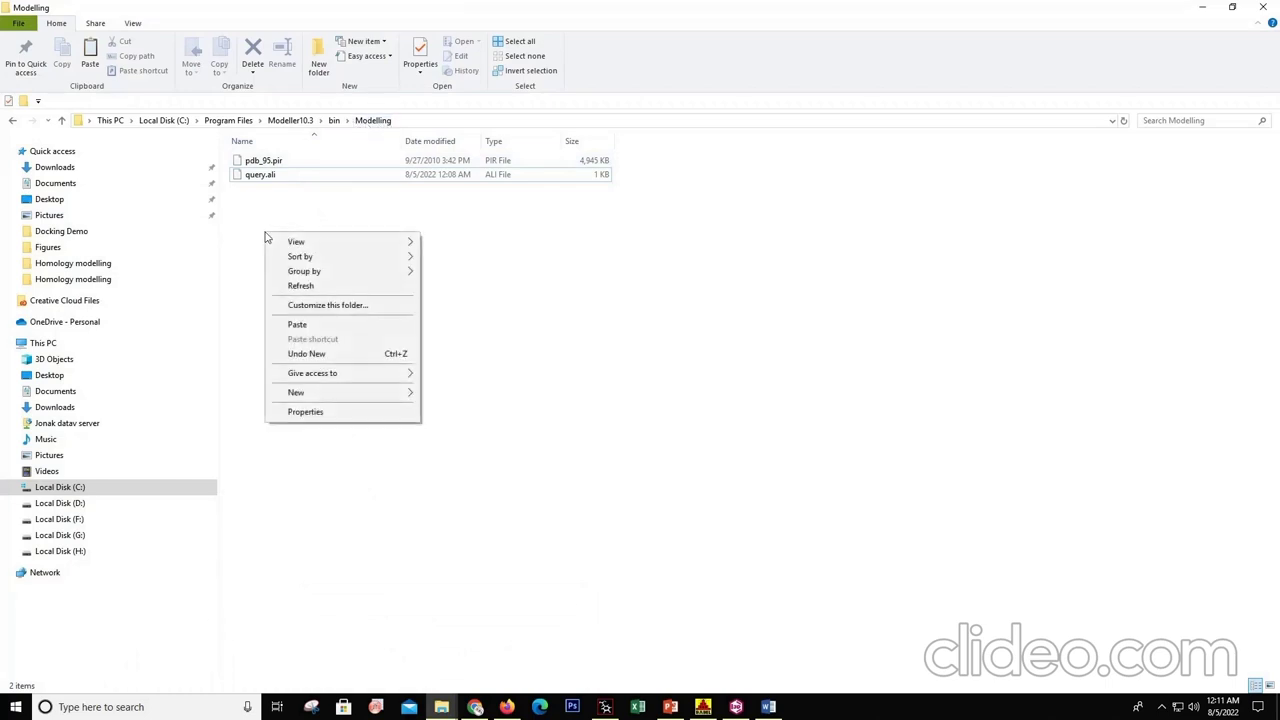
left_click(313, 324)
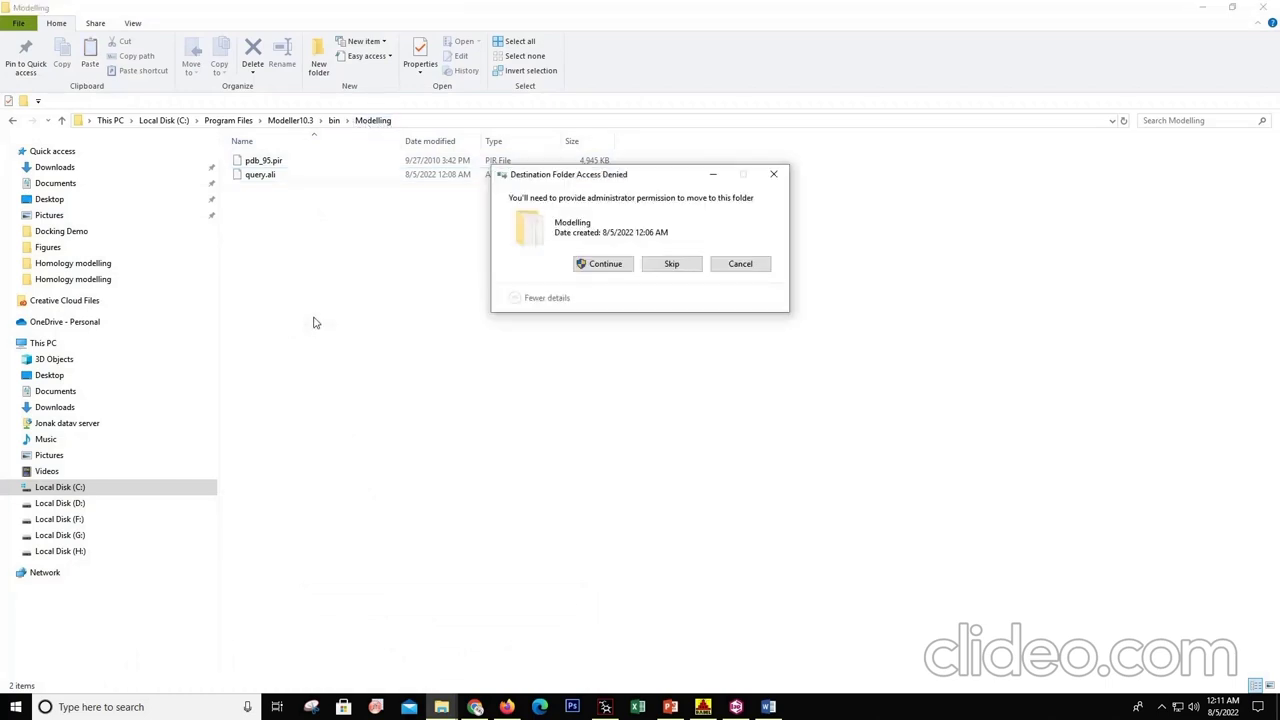
left_click(609, 269)
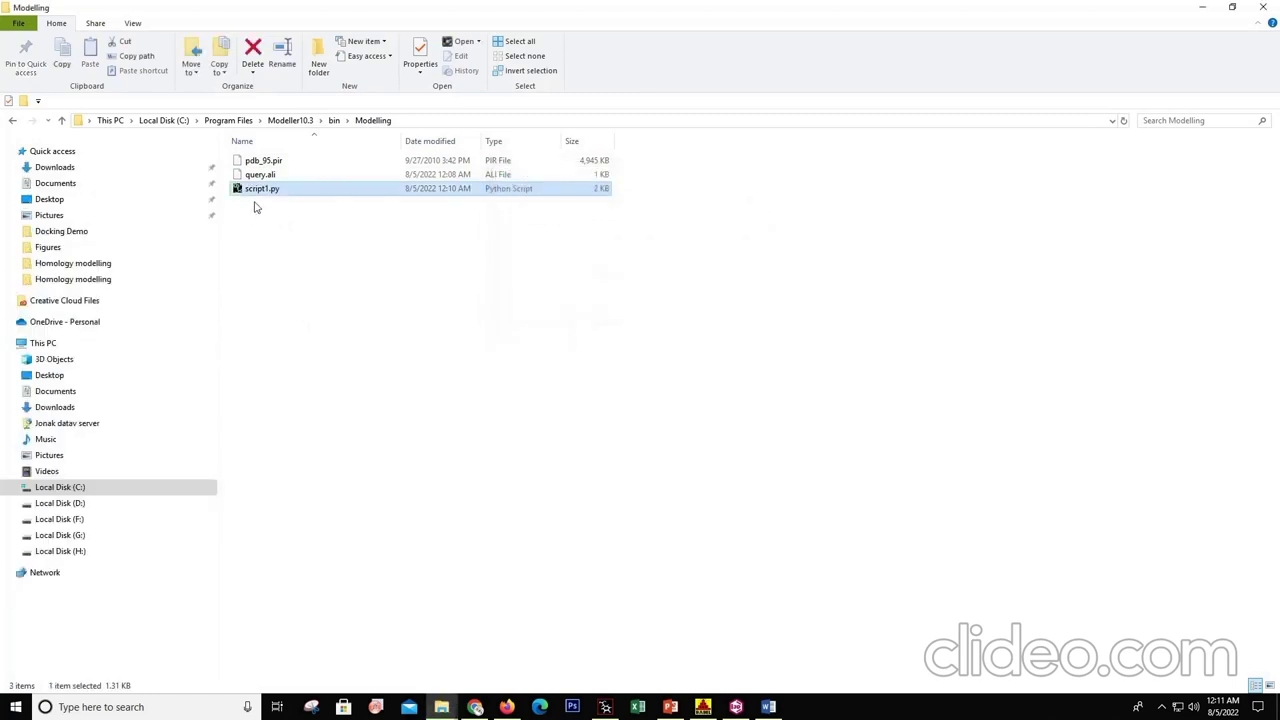
left_click(257, 212)
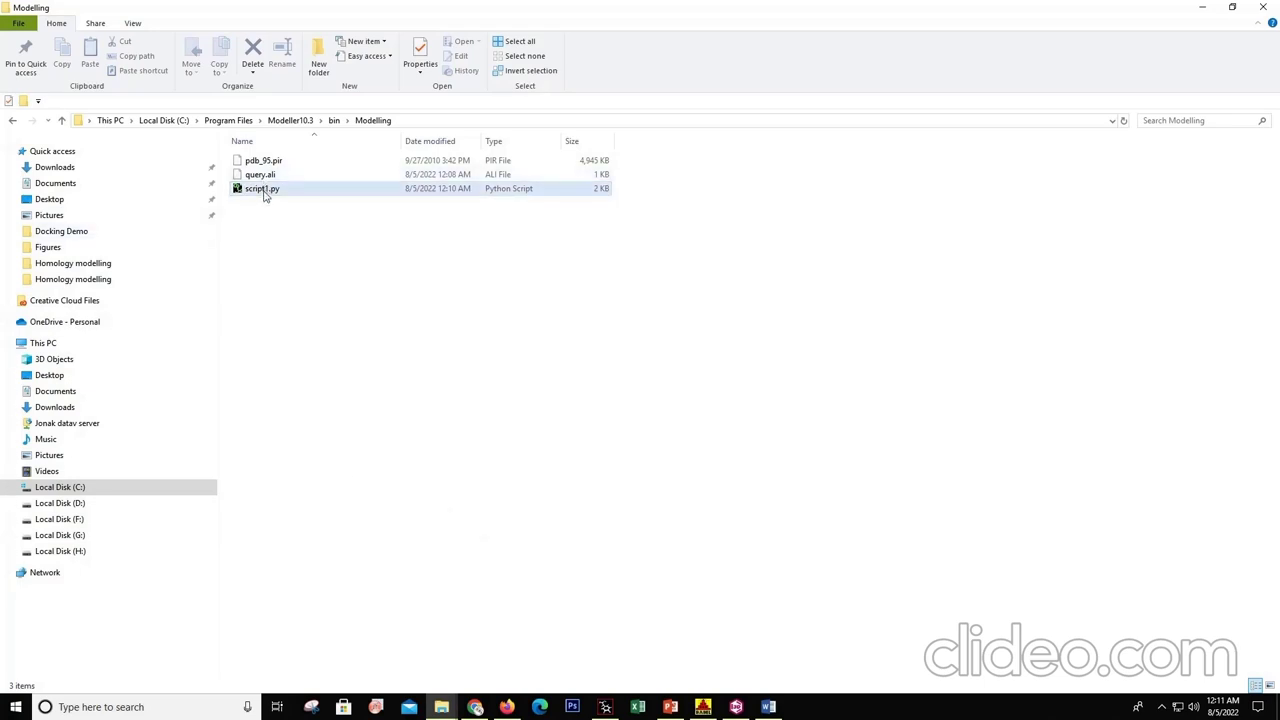
- Find Modeller in the Windows search, run it as administrator and maximize its command window
left_click(174, 703)
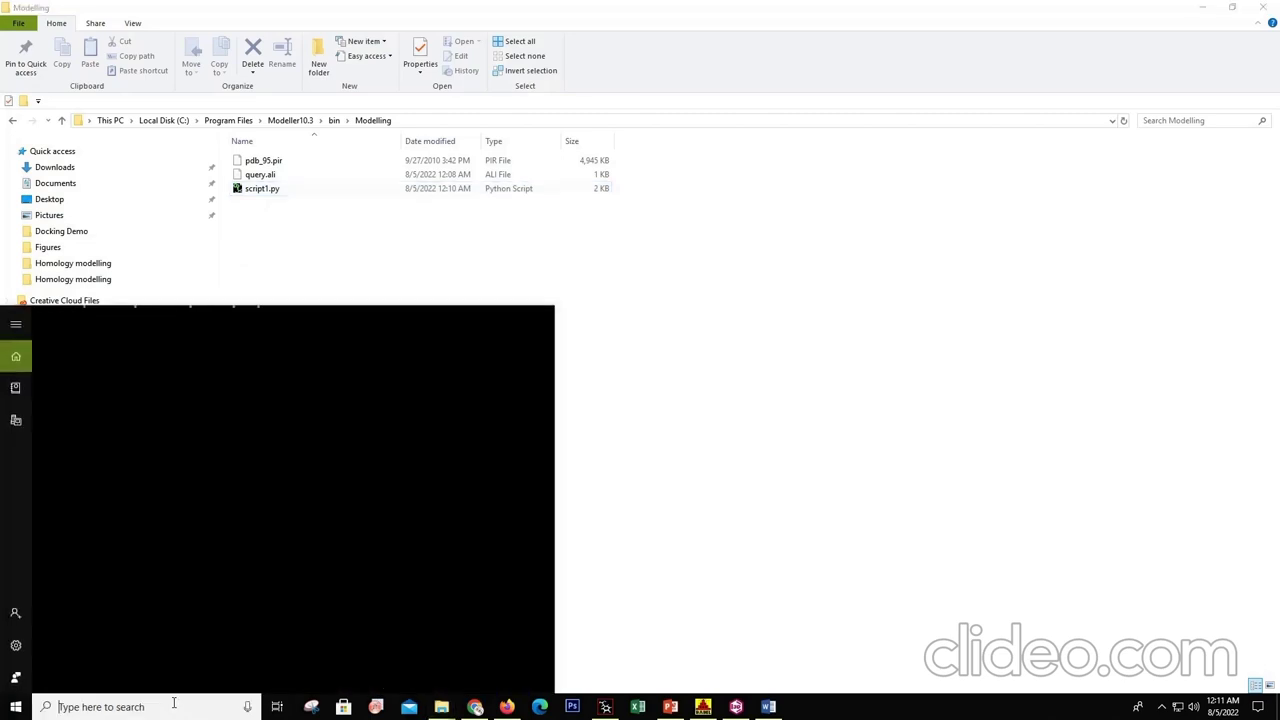
type("mode")
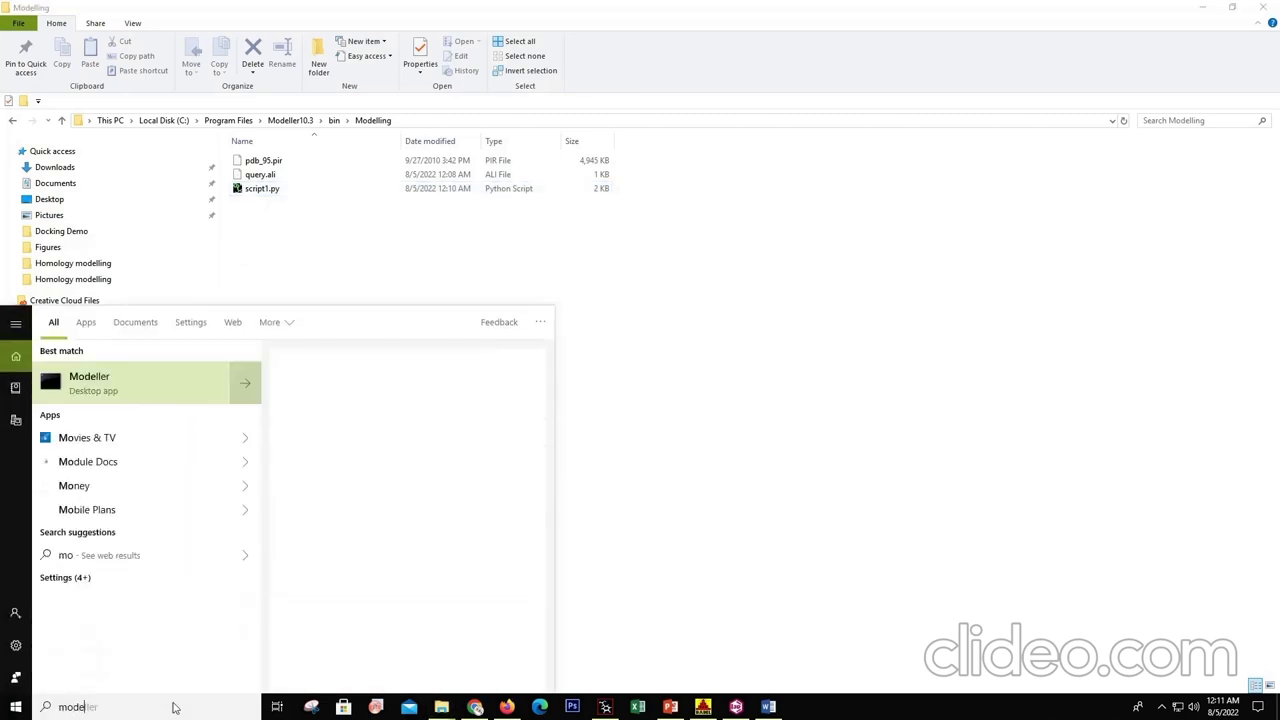
right_click(177, 388)
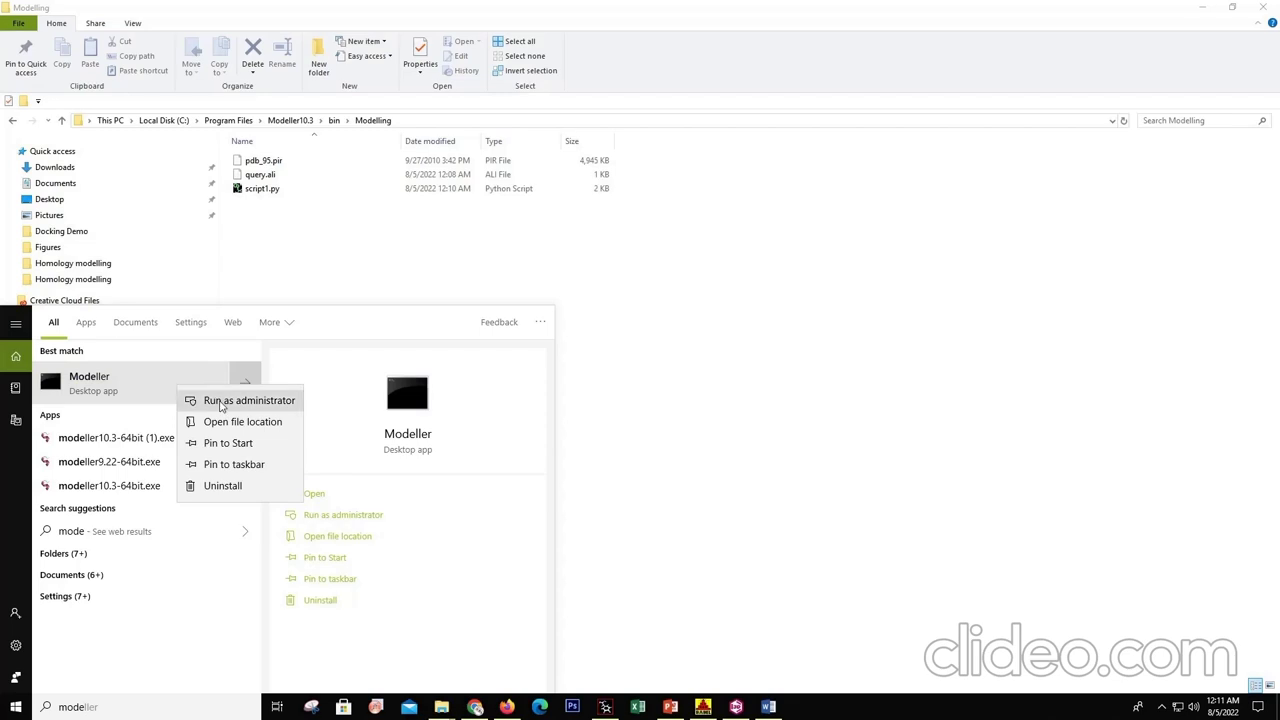
left_click(222, 402)
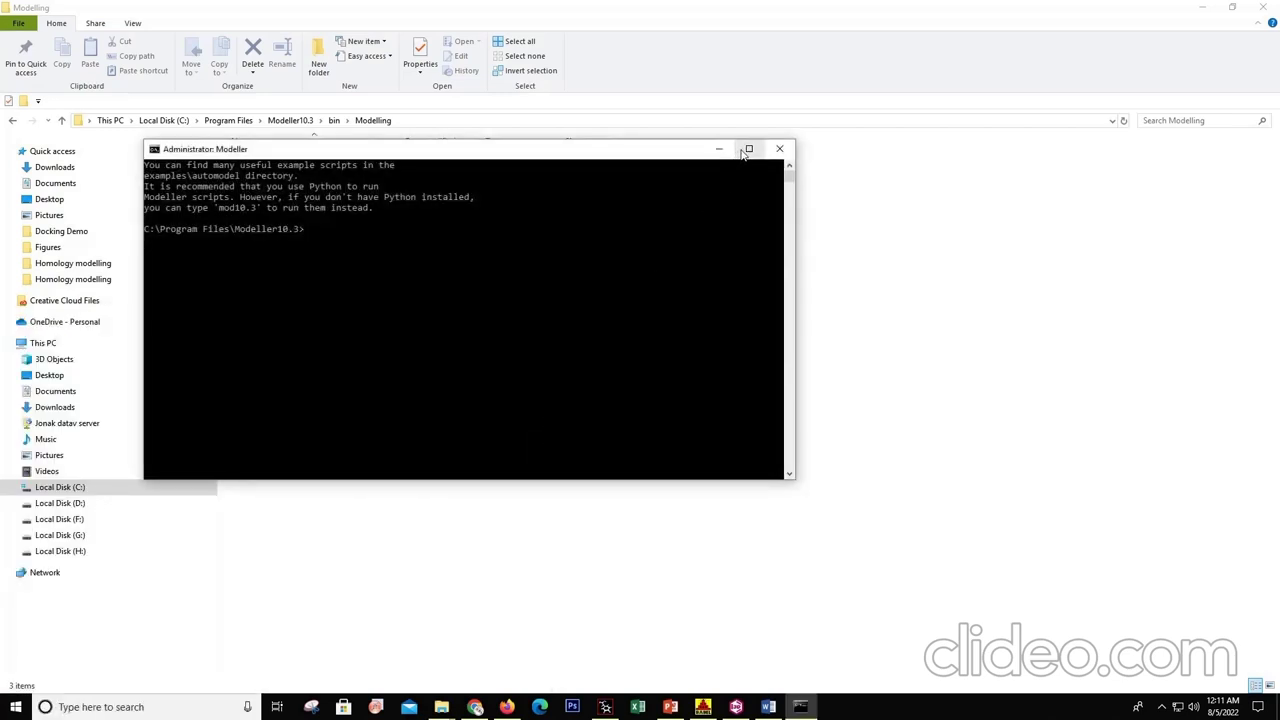
left_click(740, 151)
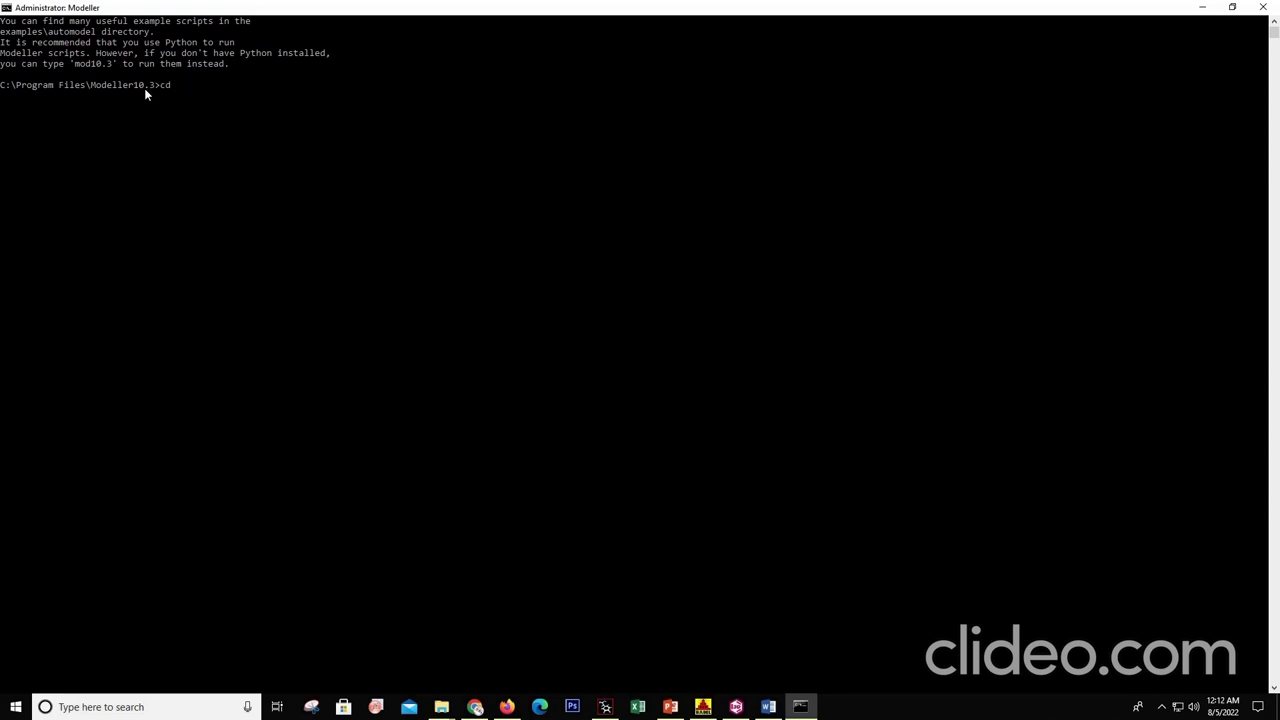
- Change the working directory to bin\modelling and list its files with dir to check the input files
type("in\\modelling")
key("Return")
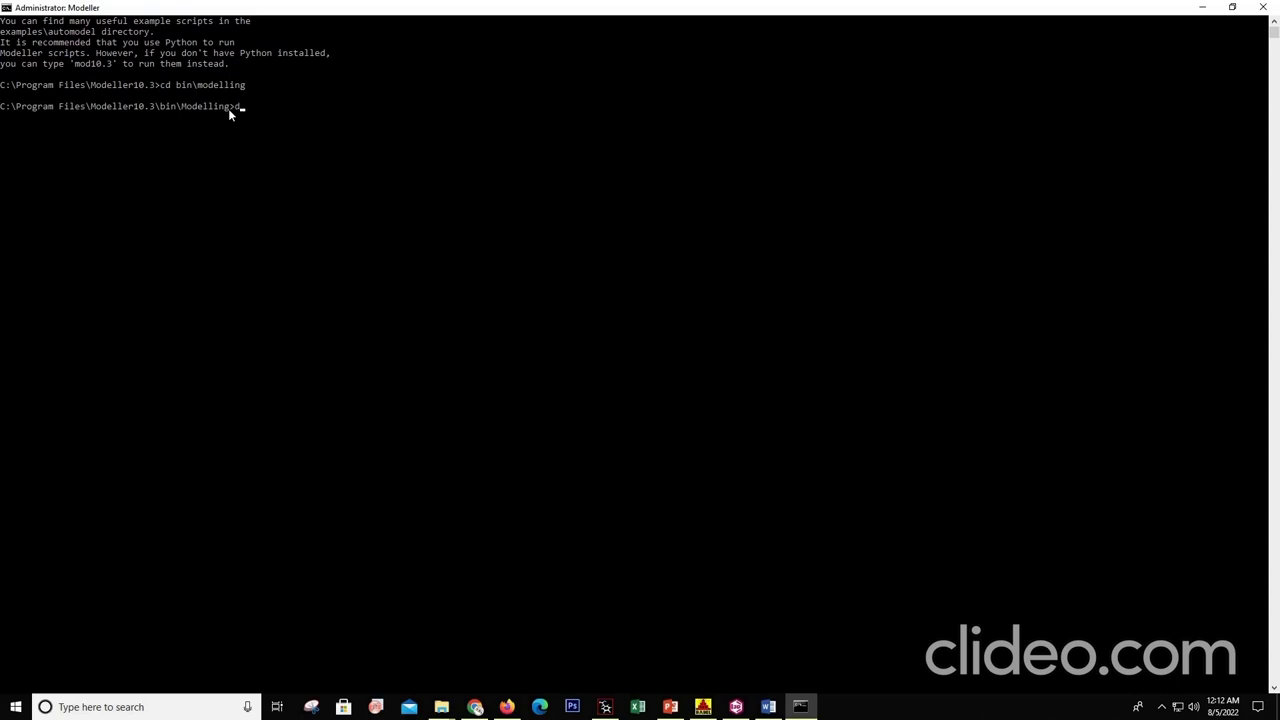
key("Return")
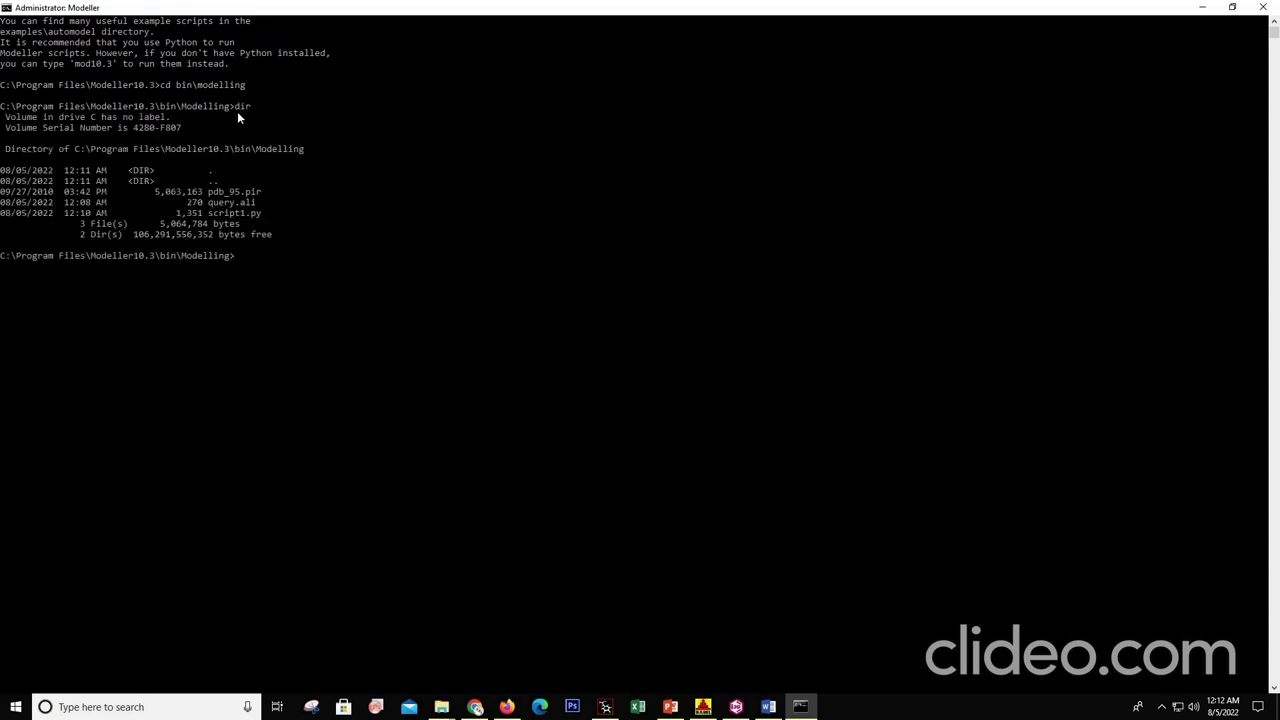
left_click_drag(208, 192, 260, 197)
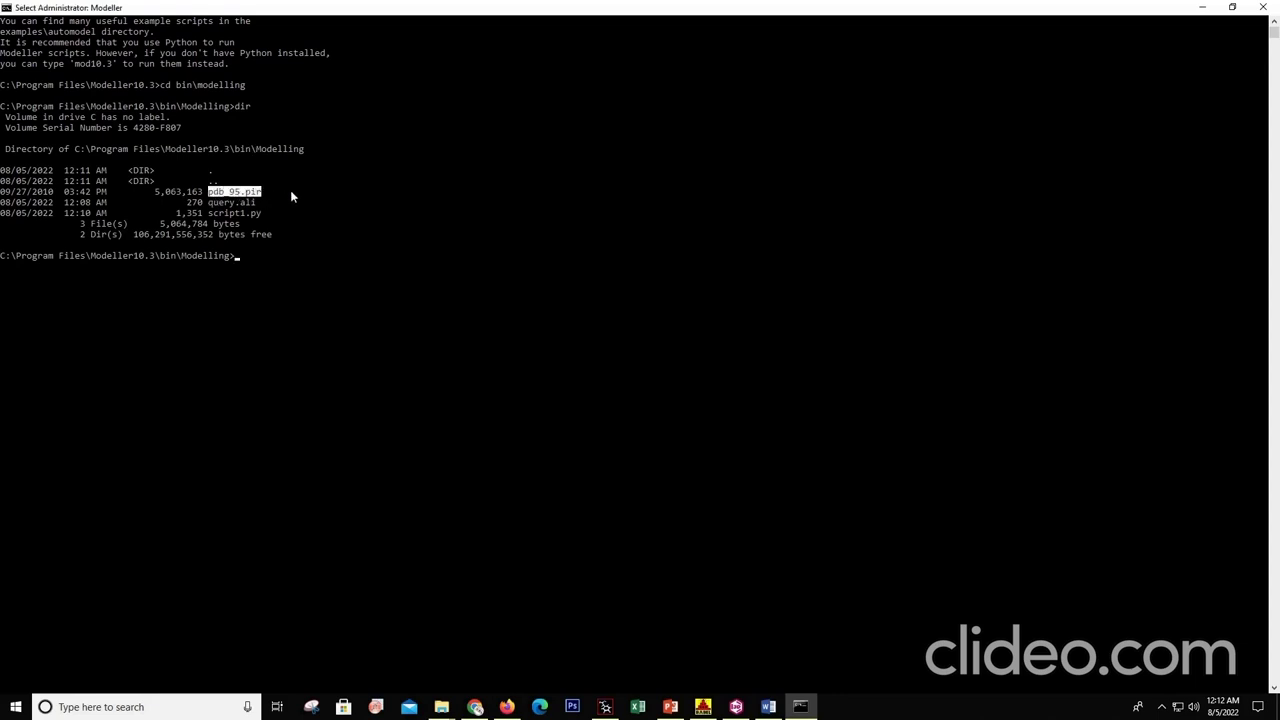
left_click(290, 192)
key("Escape")
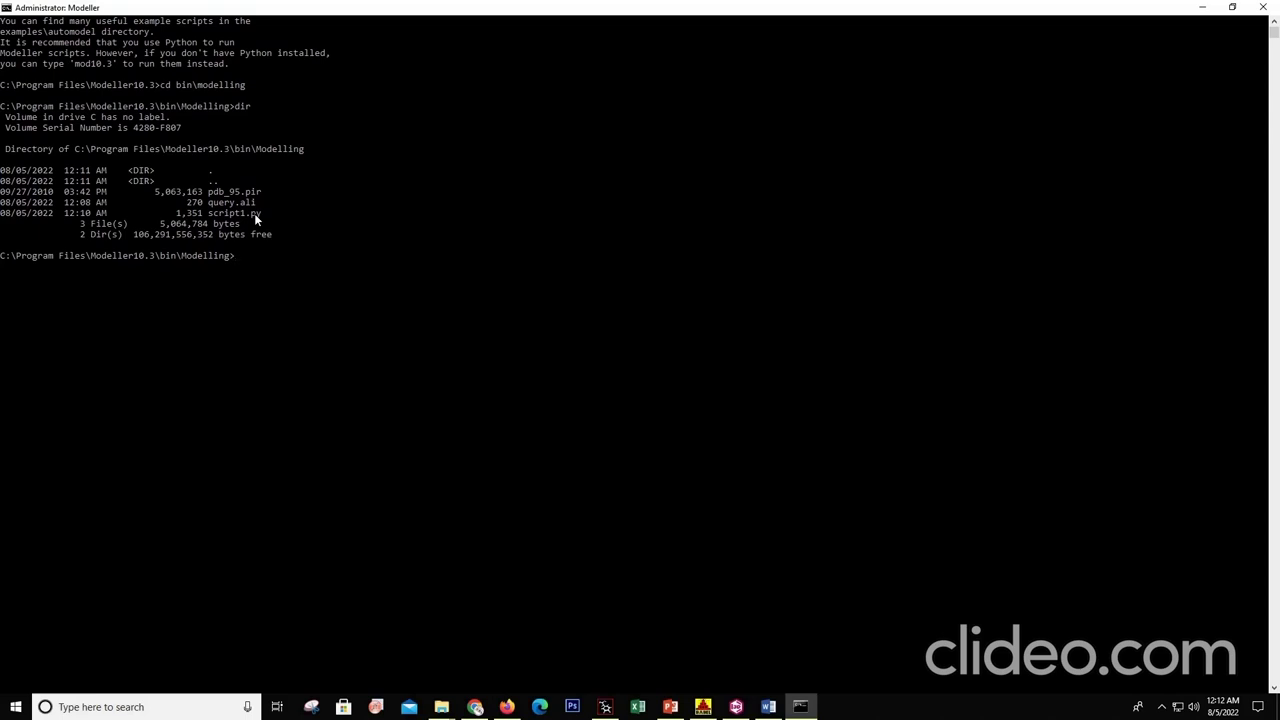
- Run script1.py with mod10.3 and minimize the command window to see the Modelling folder
type("mod10.3 script1.py")
key("Return")
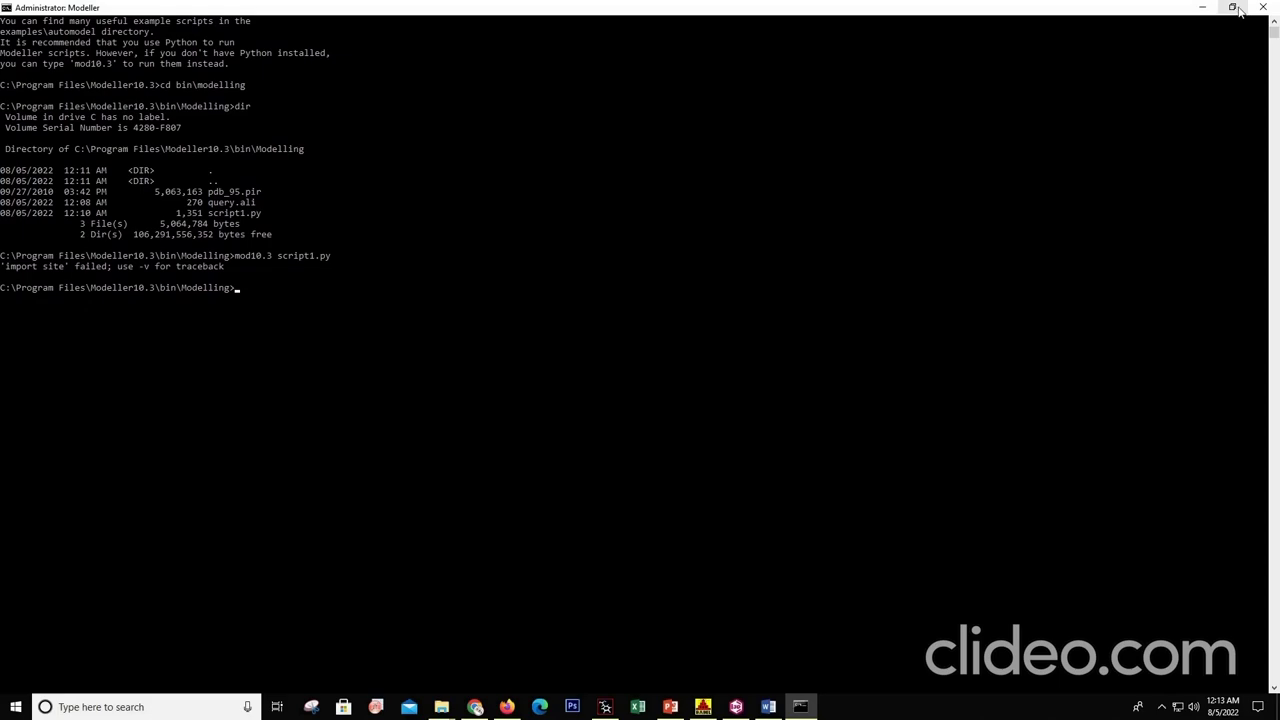
left_click(1204, 10)
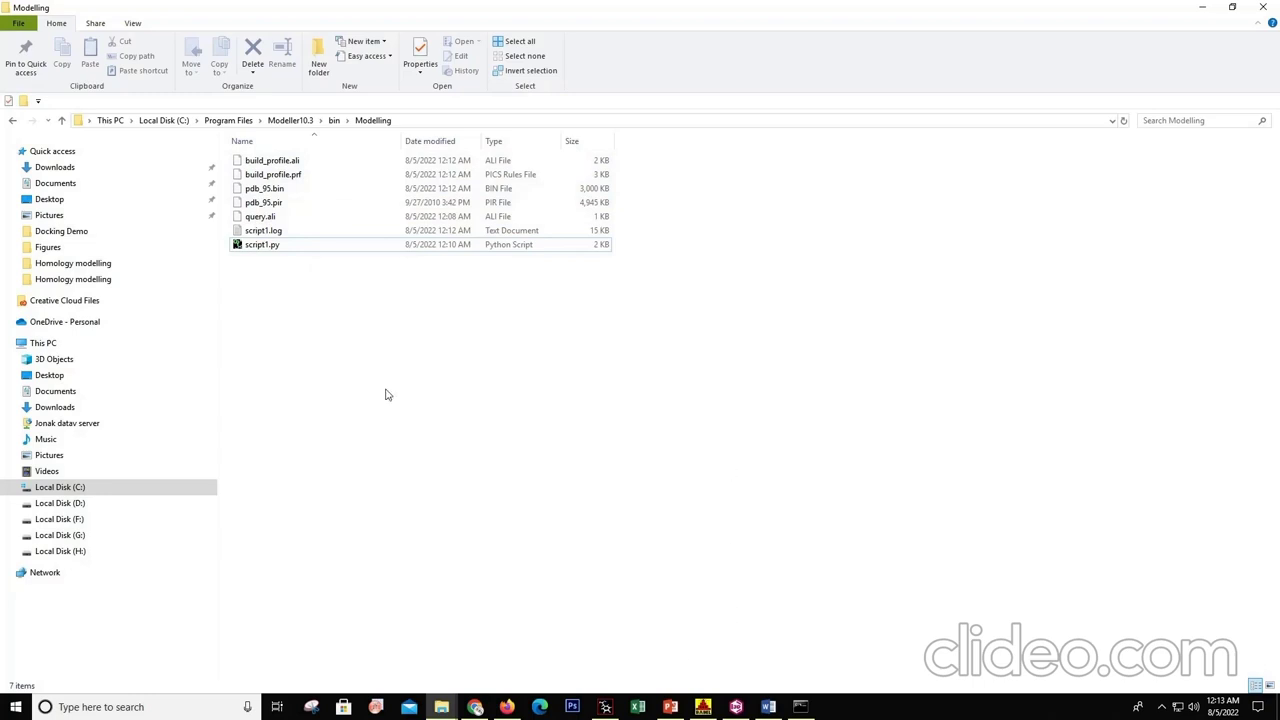
- Switch to the PowerPoint presentation and show the slide "STEP 2: Selecting the template" in full-screen slide show
mouse_move(467, 708)
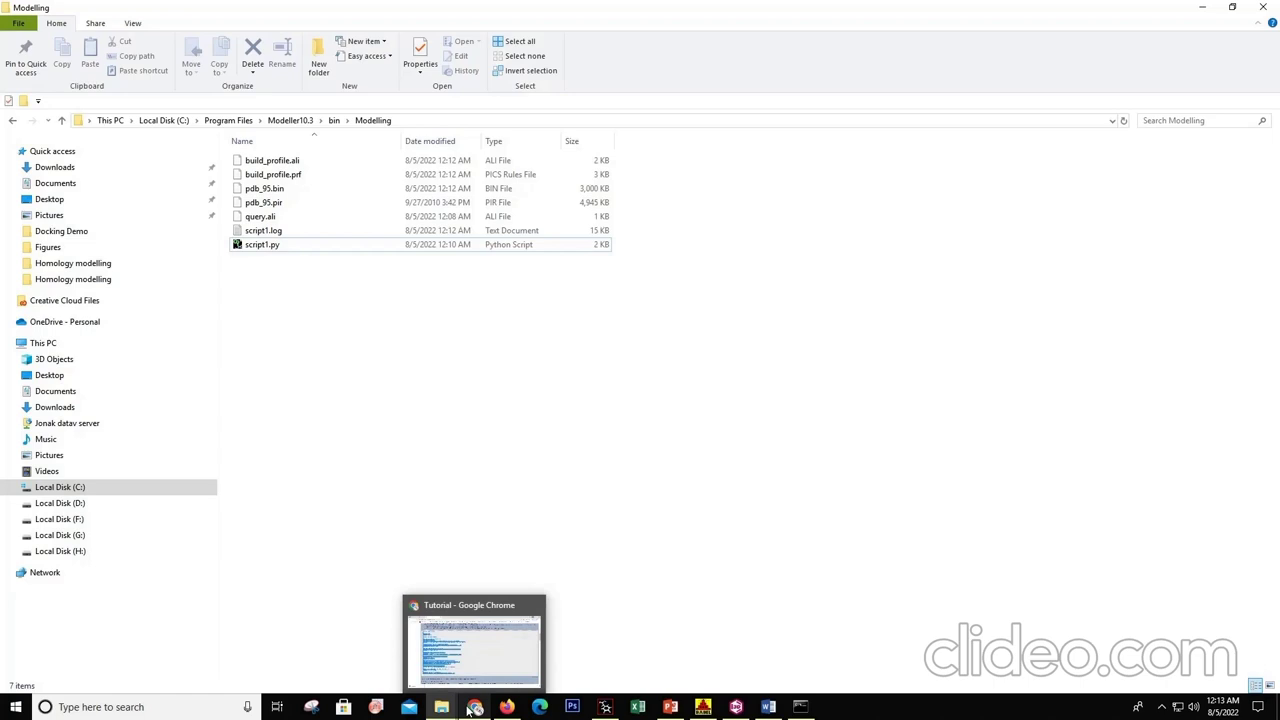
left_click(672, 707)
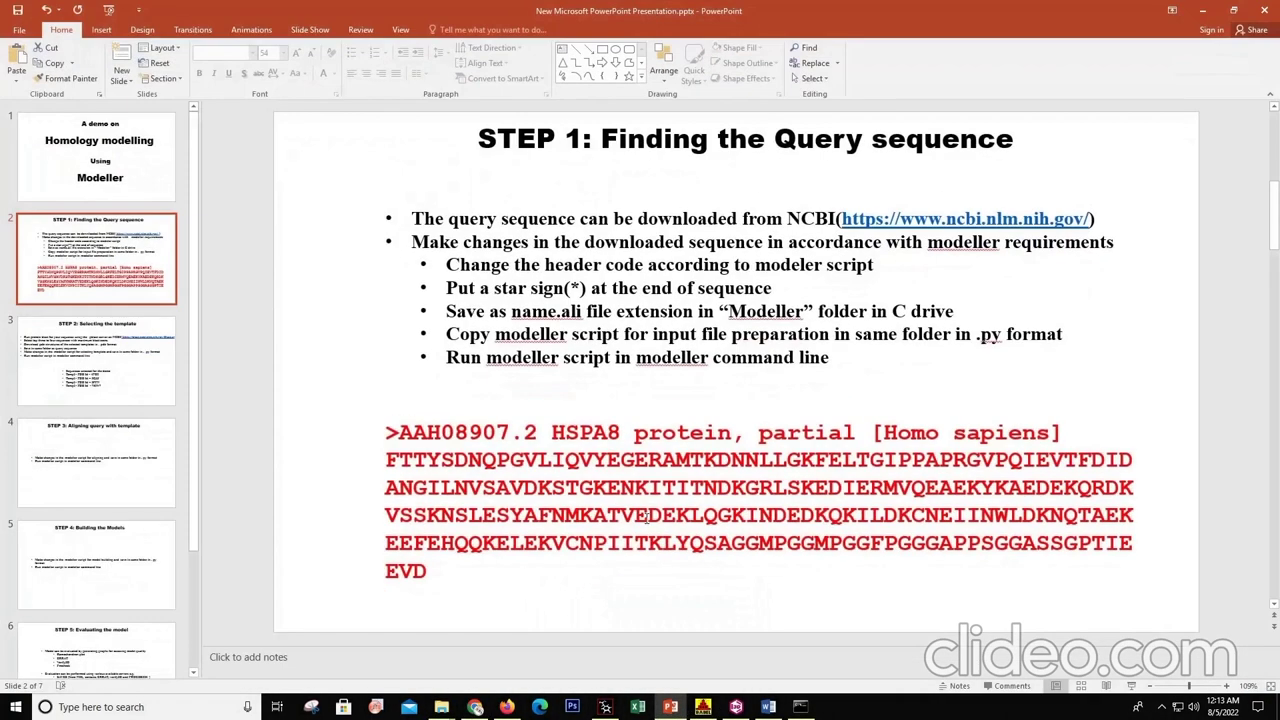
left_click(1127, 686)
left_click(340, 396)
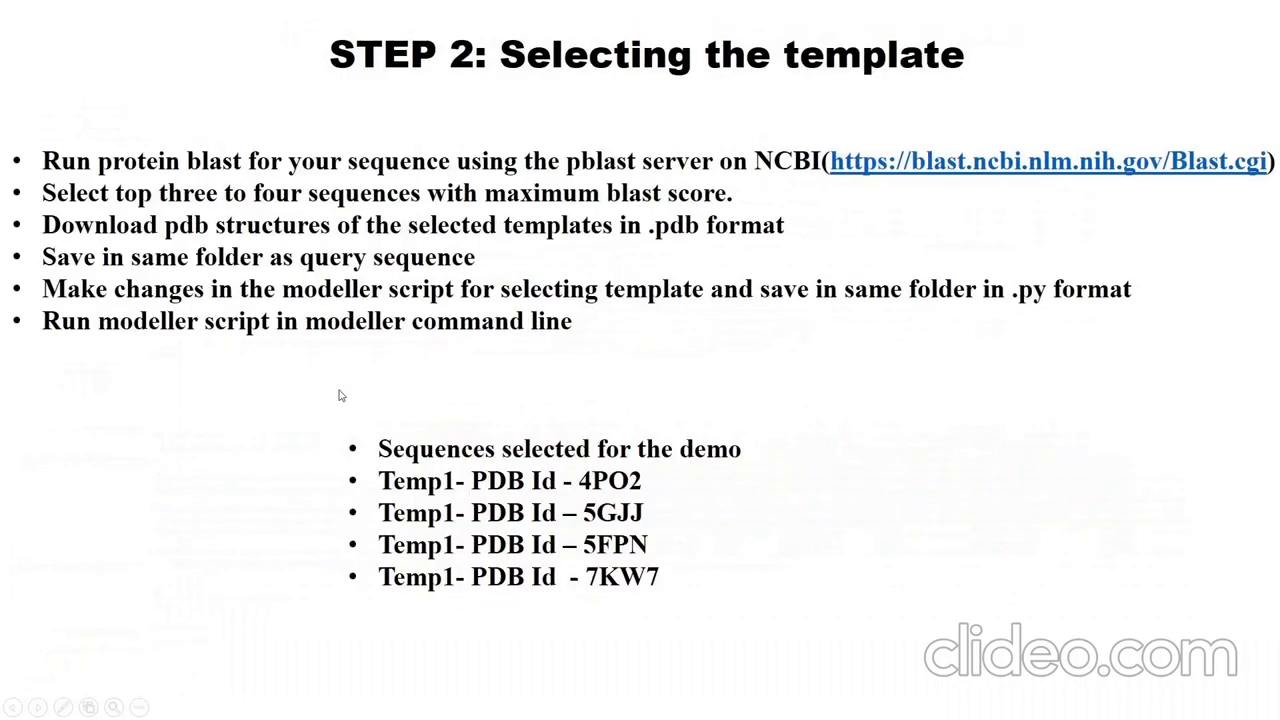